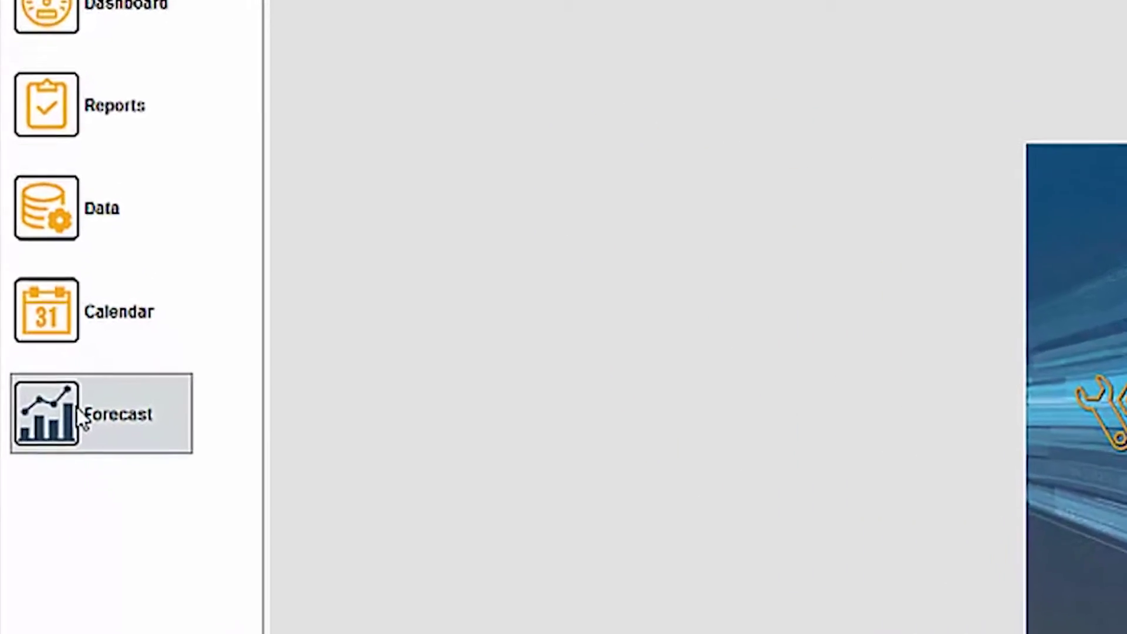
- Open the Forecast module from the General modules list
left_click(82, 416)
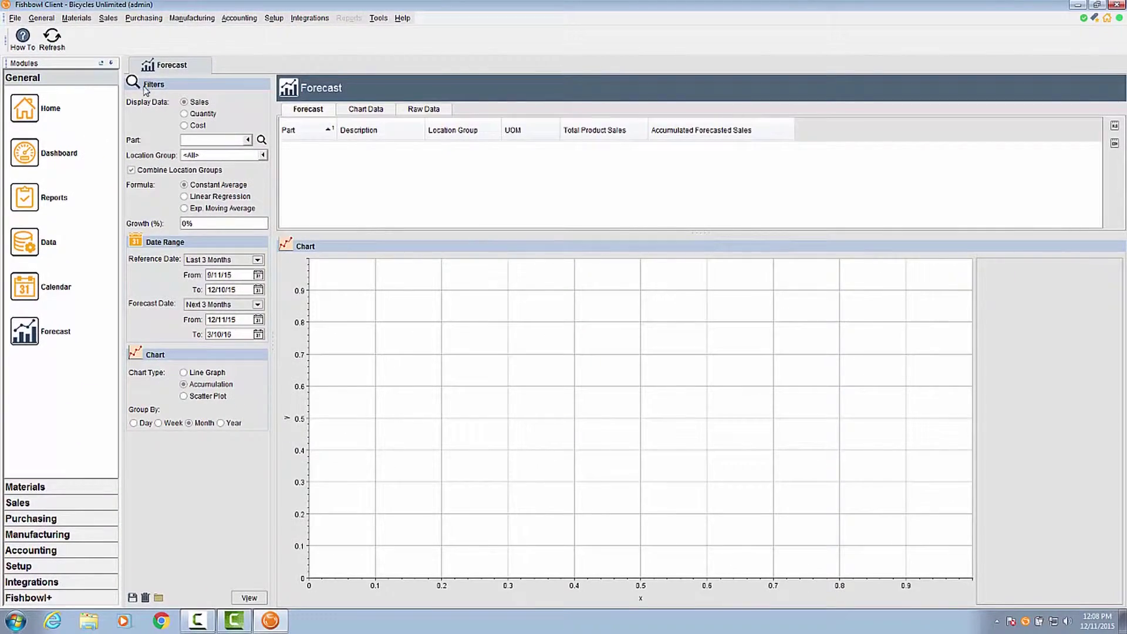
left_click(183, 113)
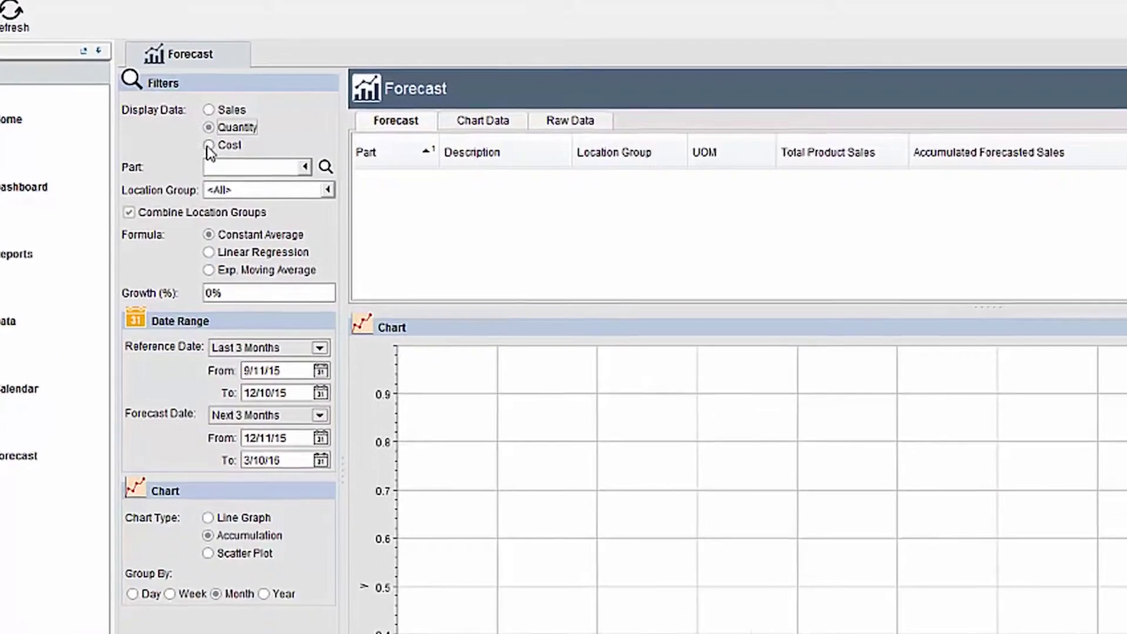
left_click(209, 146)
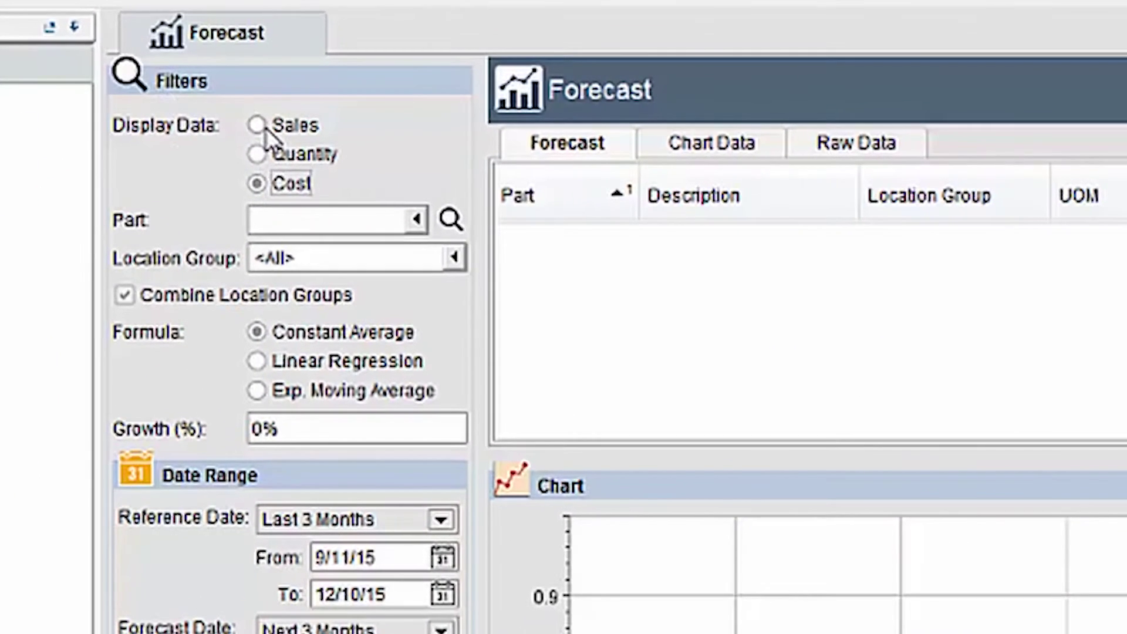
left_click(209, 111)
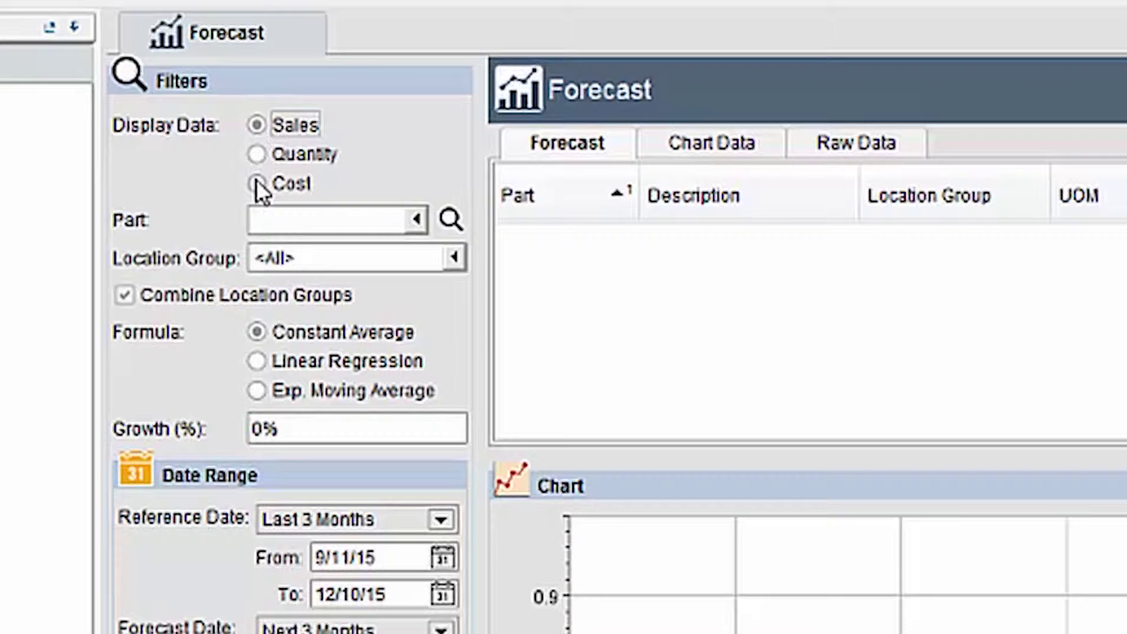
- Check the Part list and Part Search without choosing a part, keeping Location Group at <All>
left_click(421, 223)
scroll(387, 328, "down", 3)
scroll(389, 341, "up", 1)
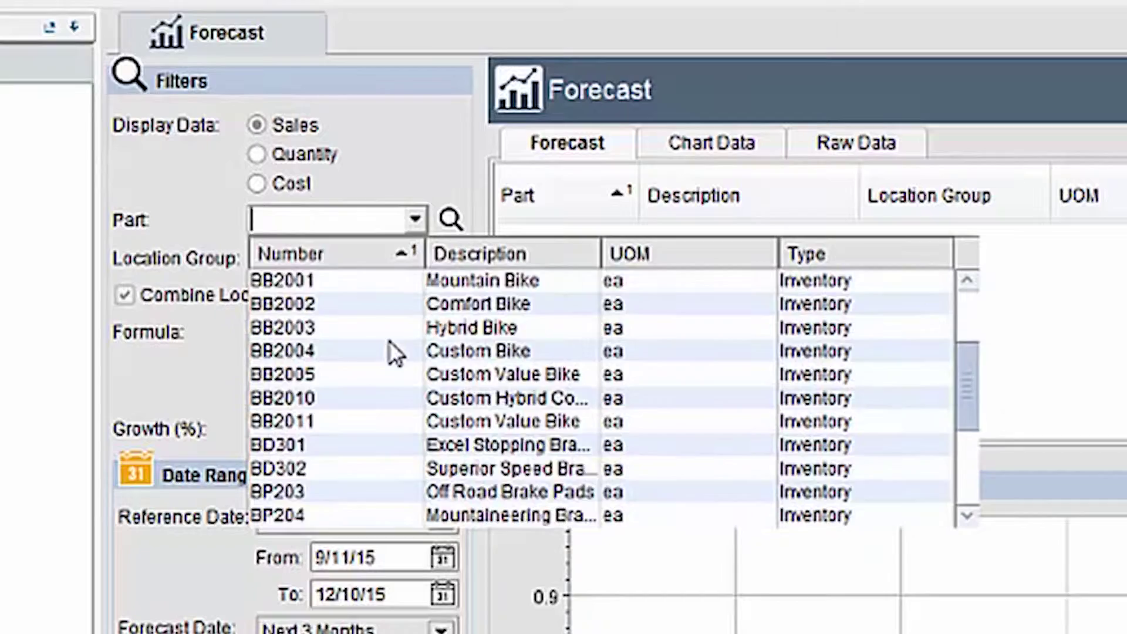
scroll(389, 342, "up", 2)
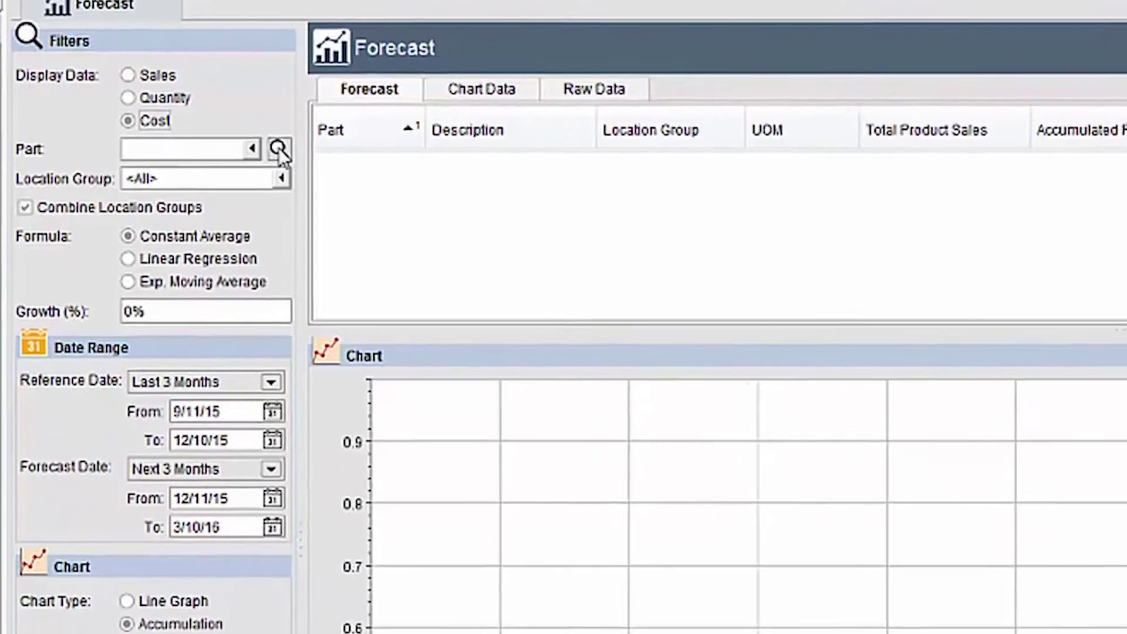
left_click(451, 219)
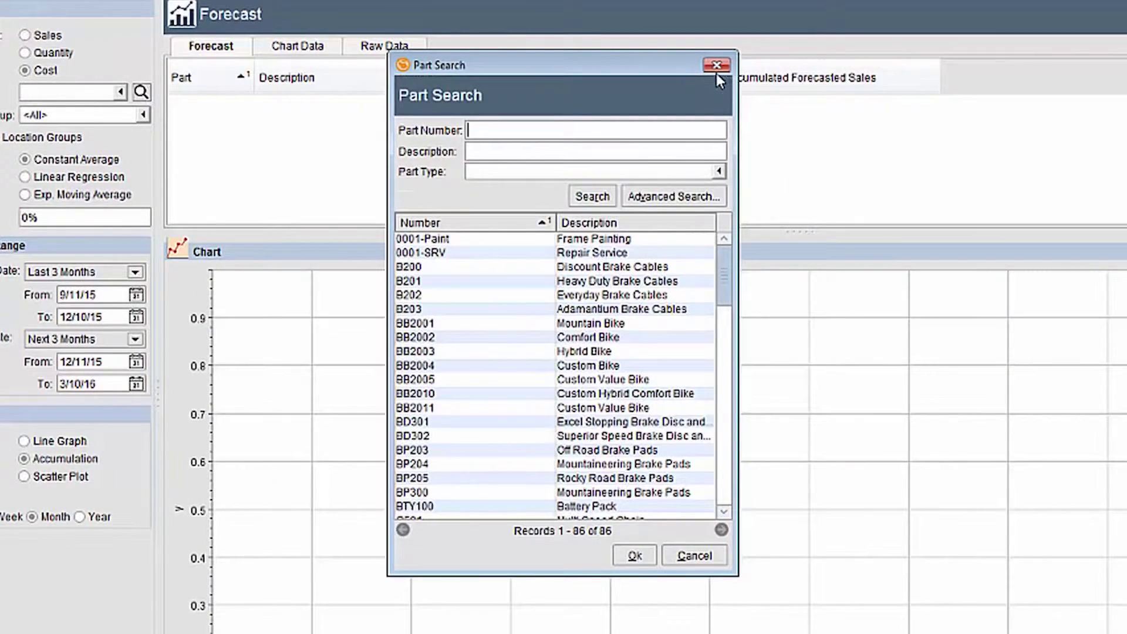
left_click(717, 71)
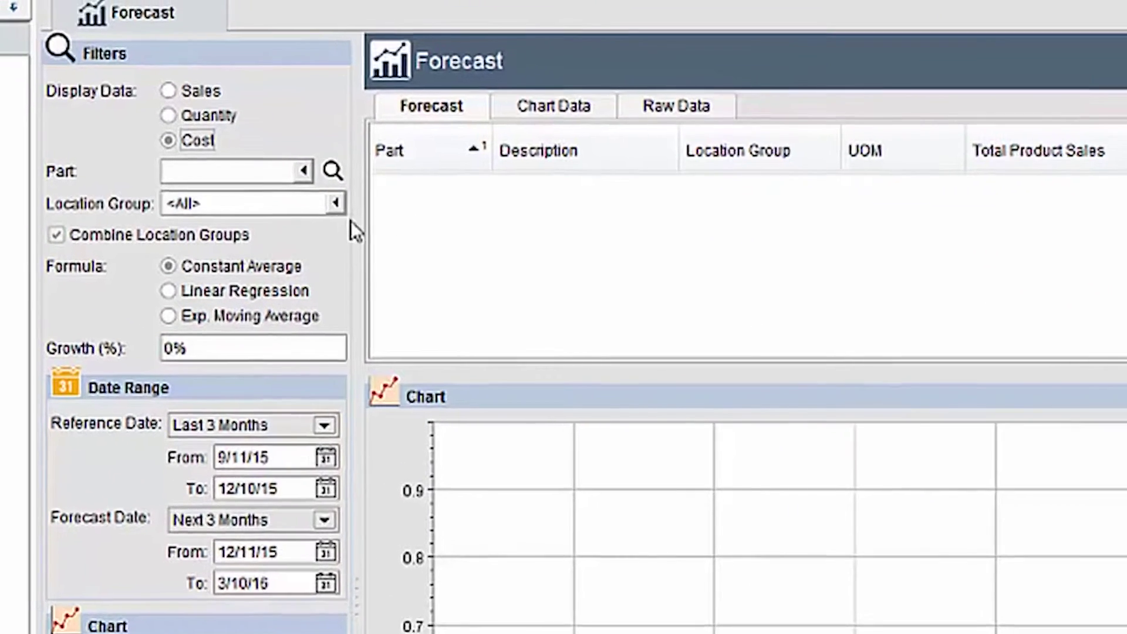
left_click(338, 206)
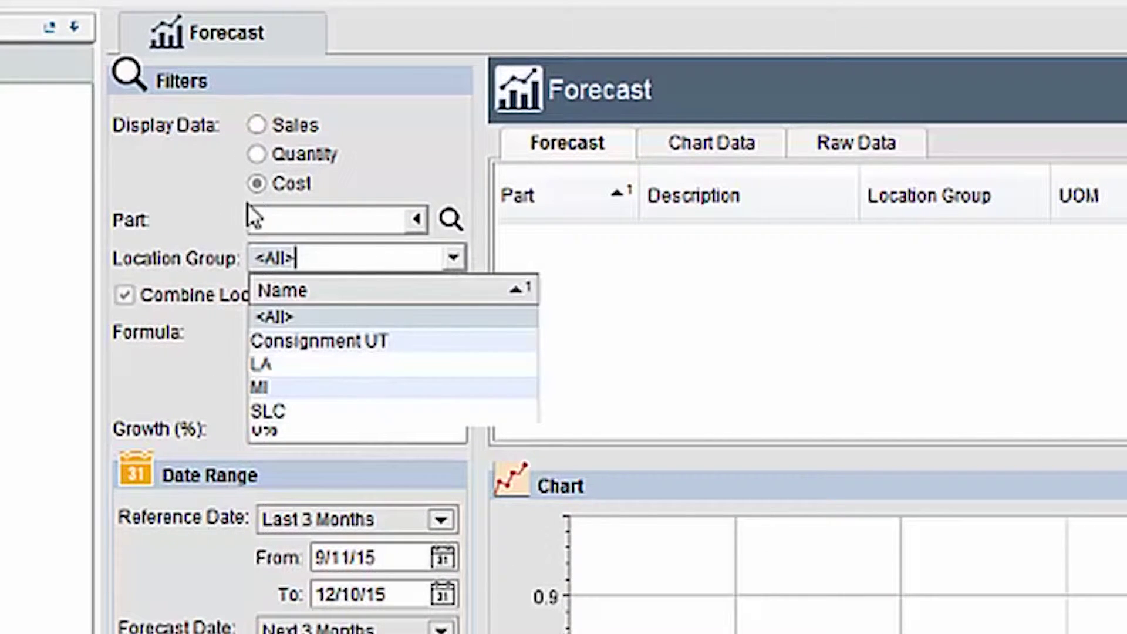
left_click(213, 211)
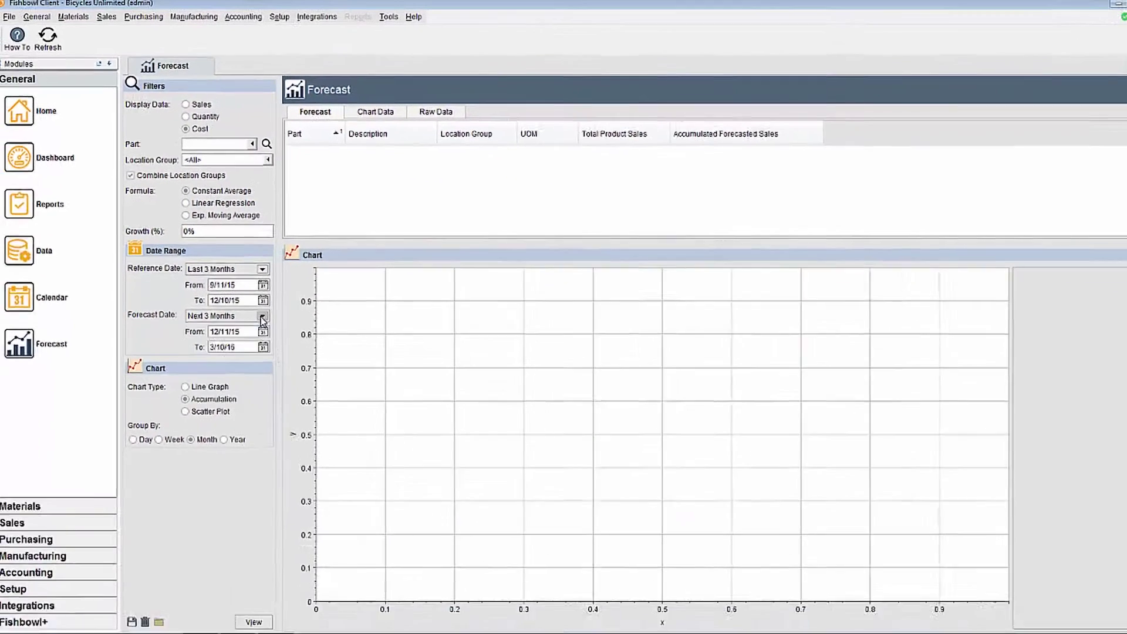
- Set Forecast Date From to 9/11/15 and generate the forecast chart
left_click(257, 322)
left_click(144, 341)
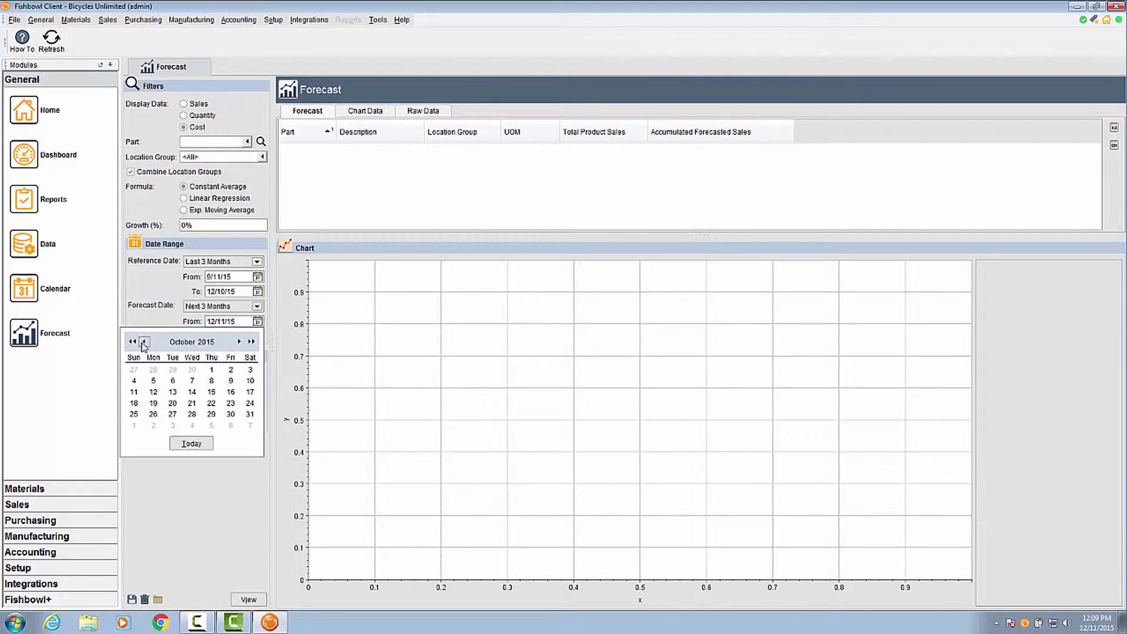
left_click(144, 341)
left_click(143, 341)
left_click(231, 380)
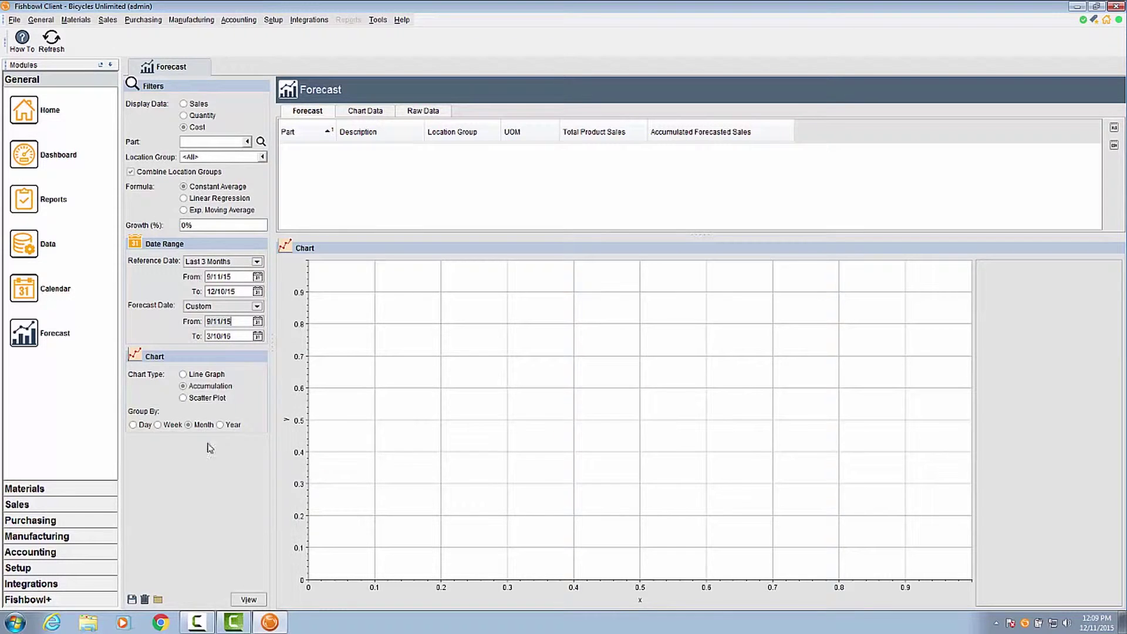
left_click(249, 600)
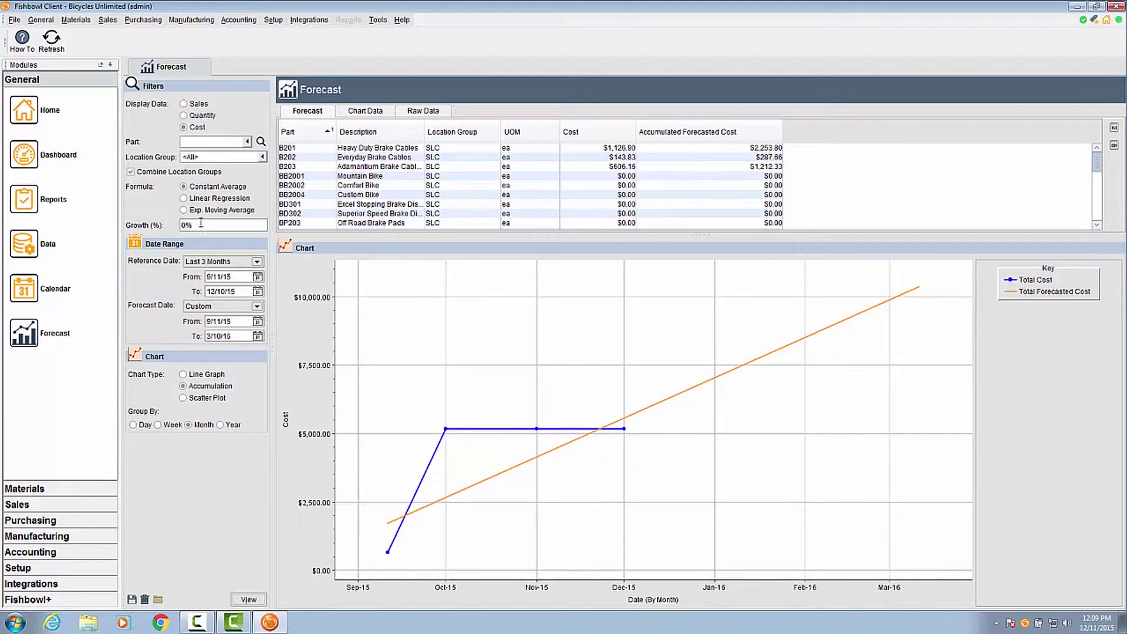
- Recalculate the forecast with 10% growth and display it as cost
double_click(186, 225)
type("10")
left_click(248, 600)
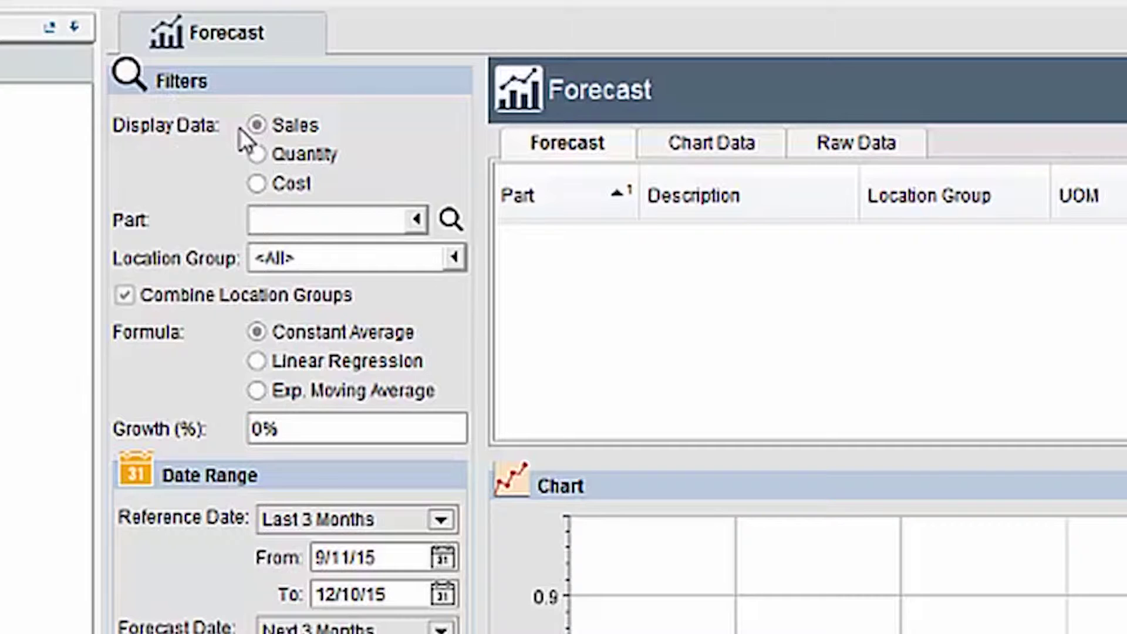
left_click(256, 156)
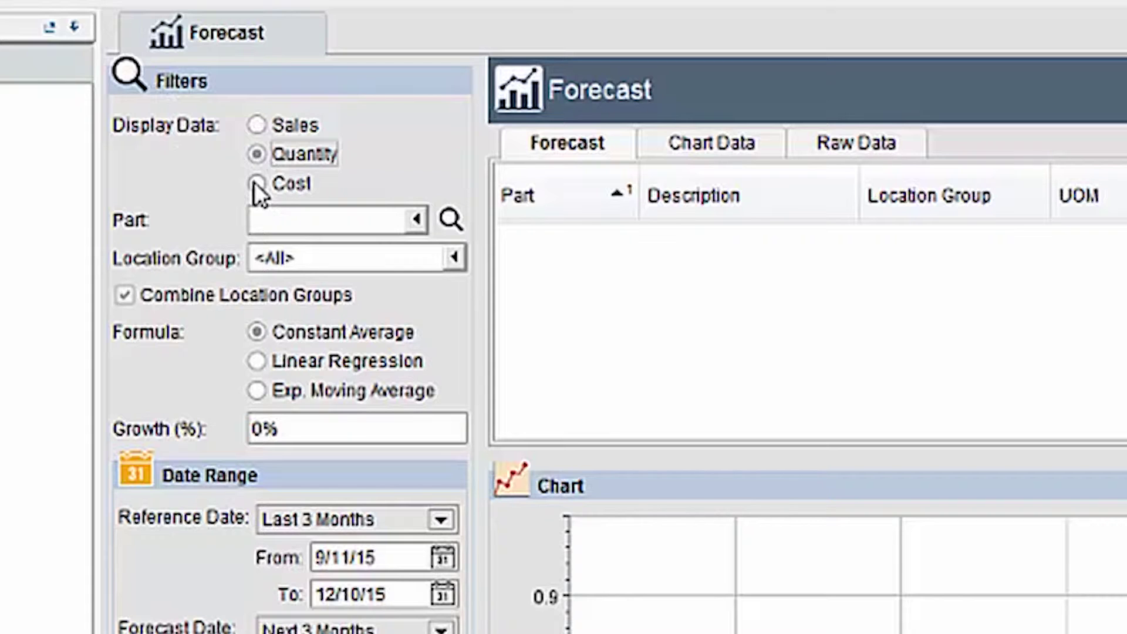
left_click(255, 184)
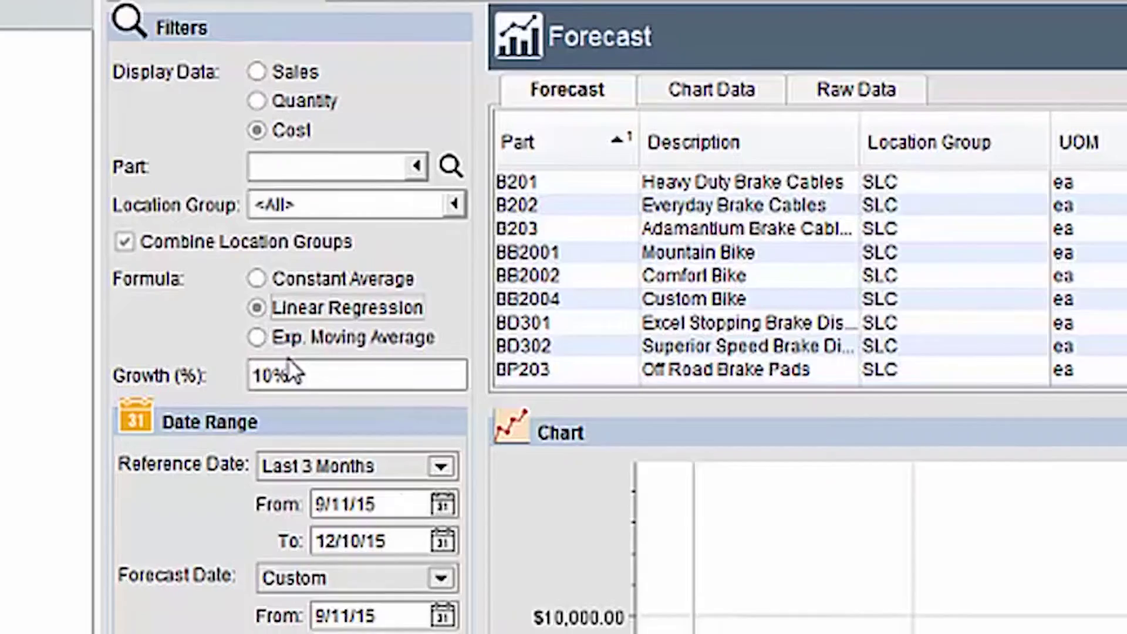
- Recalculate the cost forecast with 0% growth
key("BackSpace")
key("BackSpace")
key("BackSpace")
type("0")
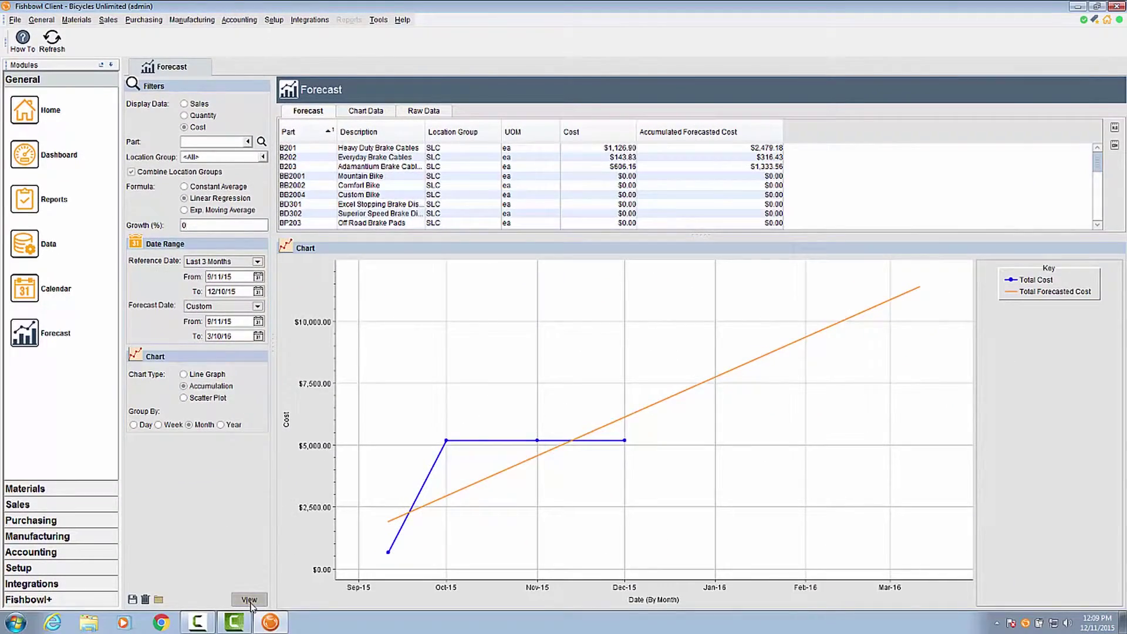
left_click(251, 601)
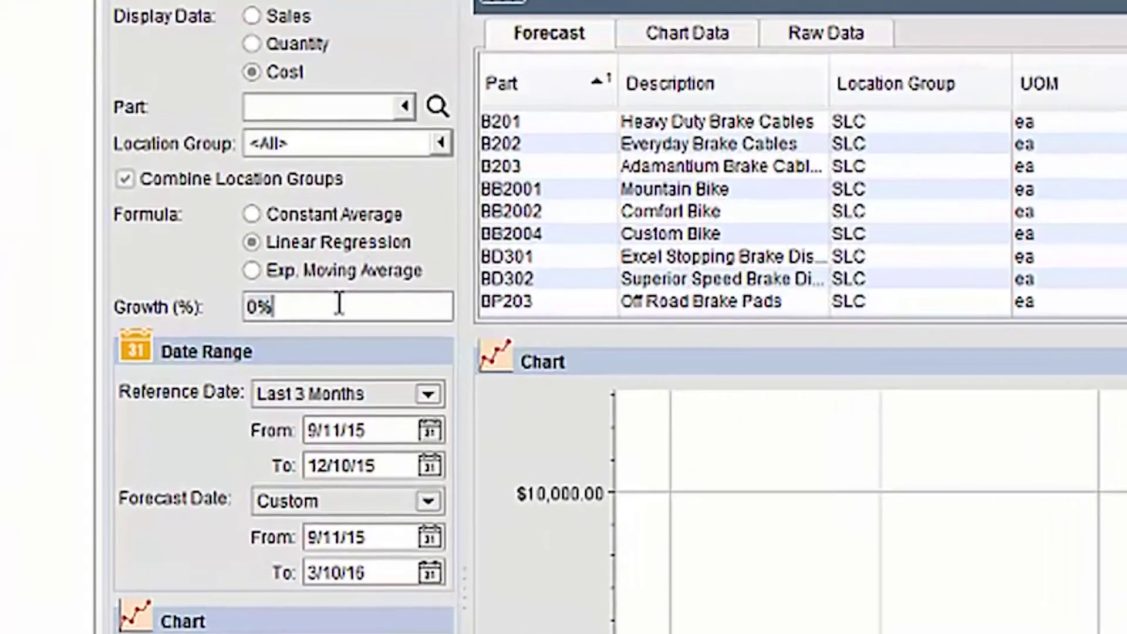
- Set growth back to 10% to reapply it to the forecast
triple_click(220, 224)
type("10")
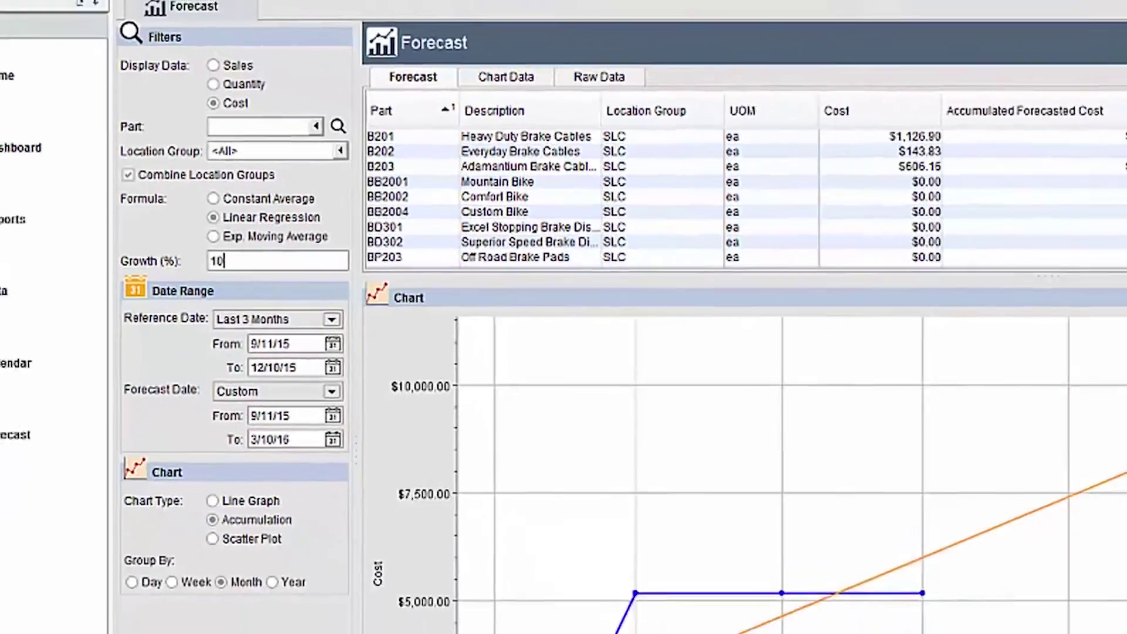
key("Tab")
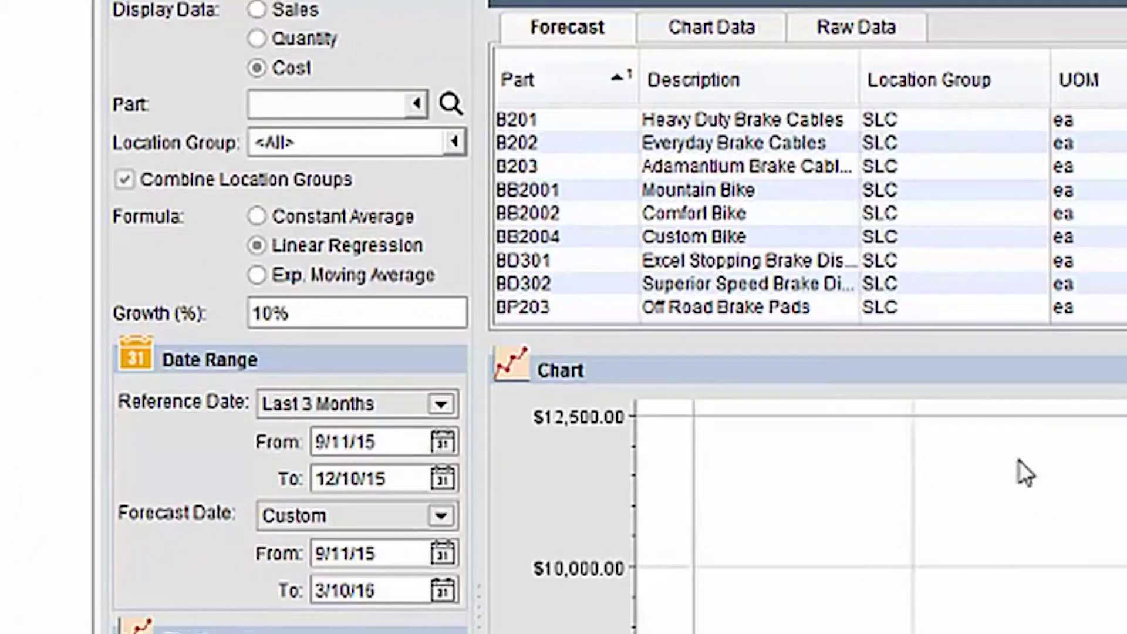
- Forecast sales with Exp. Moving Average, viewing results at smoothing 6 and then 10
left_click(202, 227)
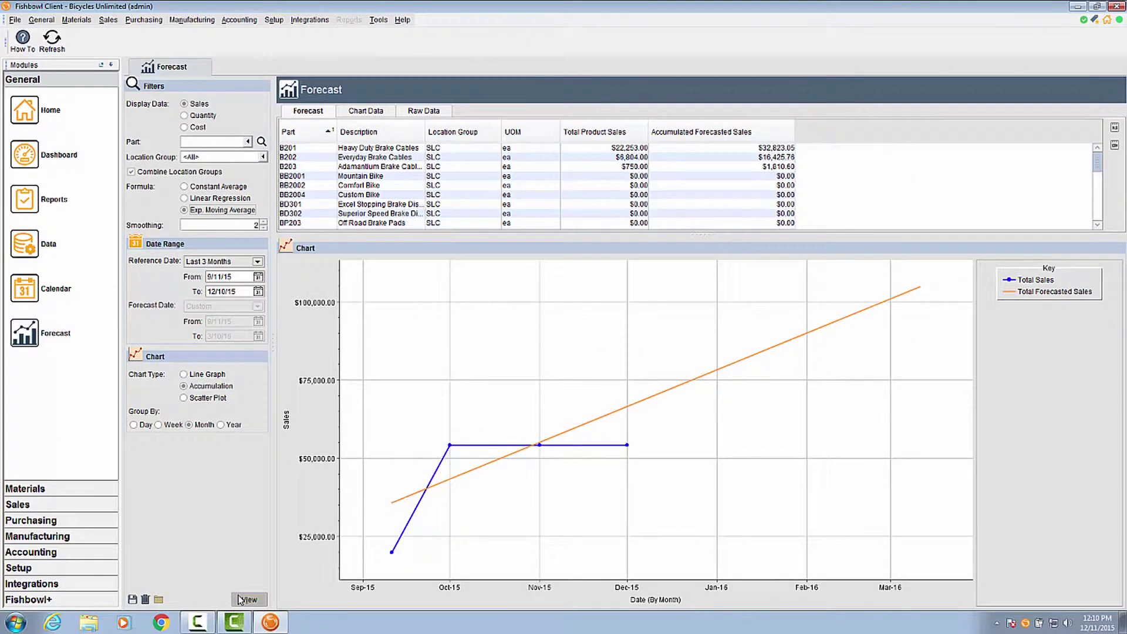
left_click(244, 598)
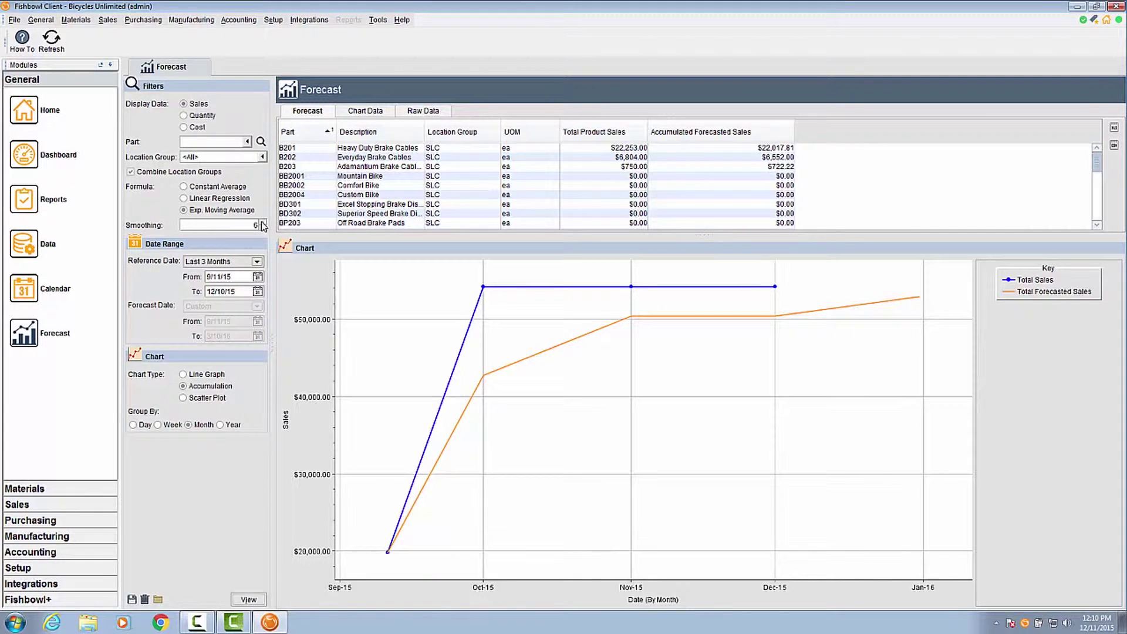
left_click(249, 600)
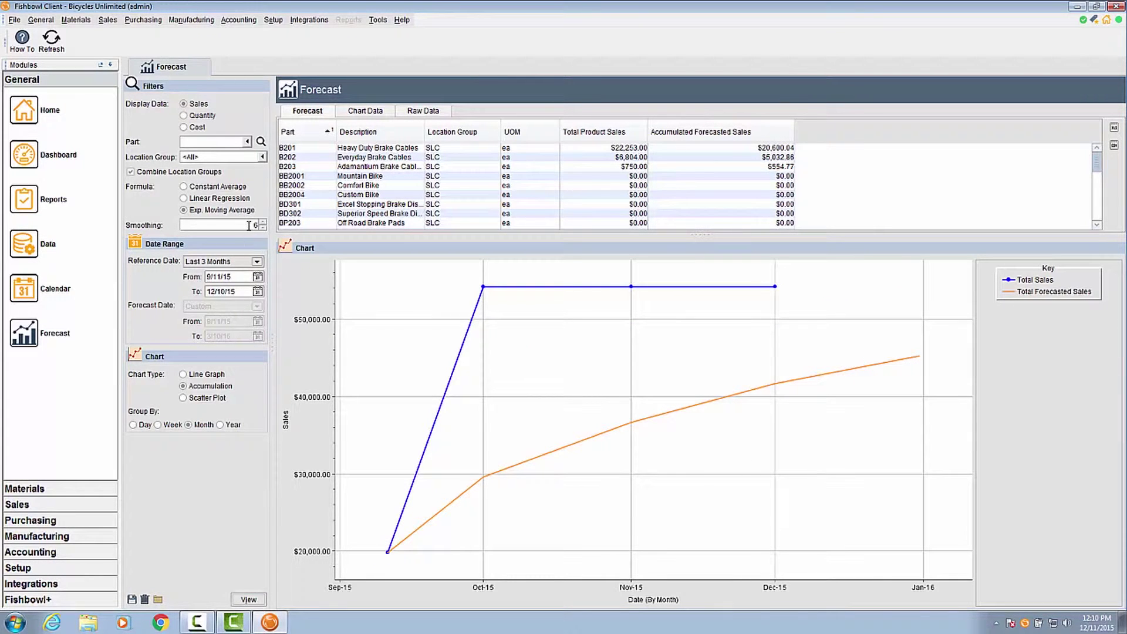
double_click(255, 225)
type("10")
left_click(249, 599)
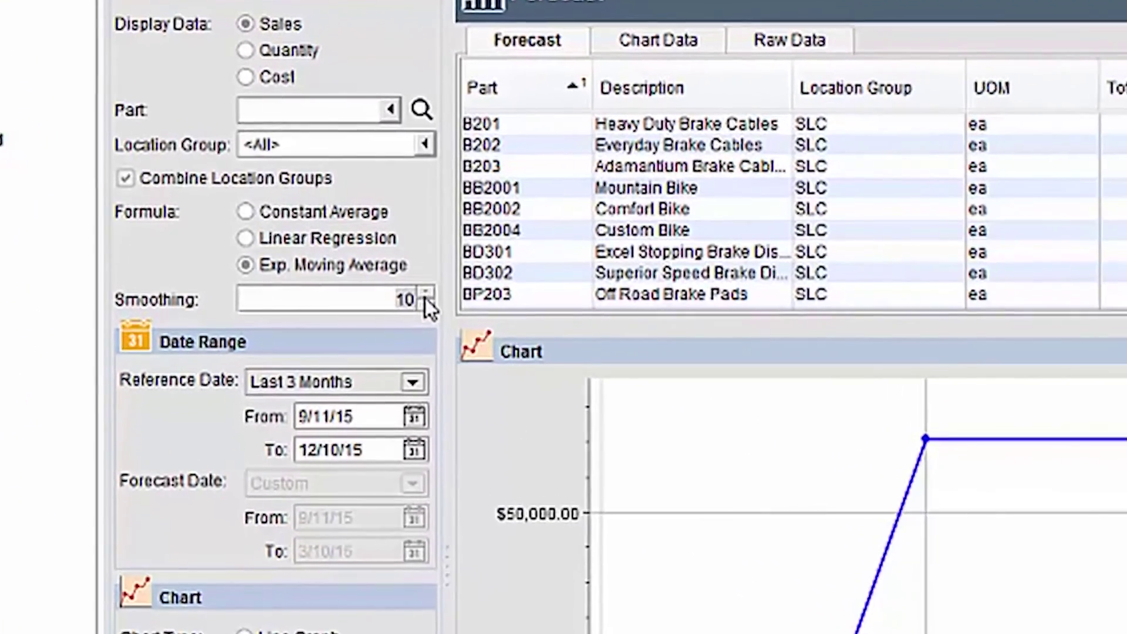
- Change smoothing to 2, then switch the formula back to Constant Average
key("BackSpace")
key("BackSpace")
type("2")
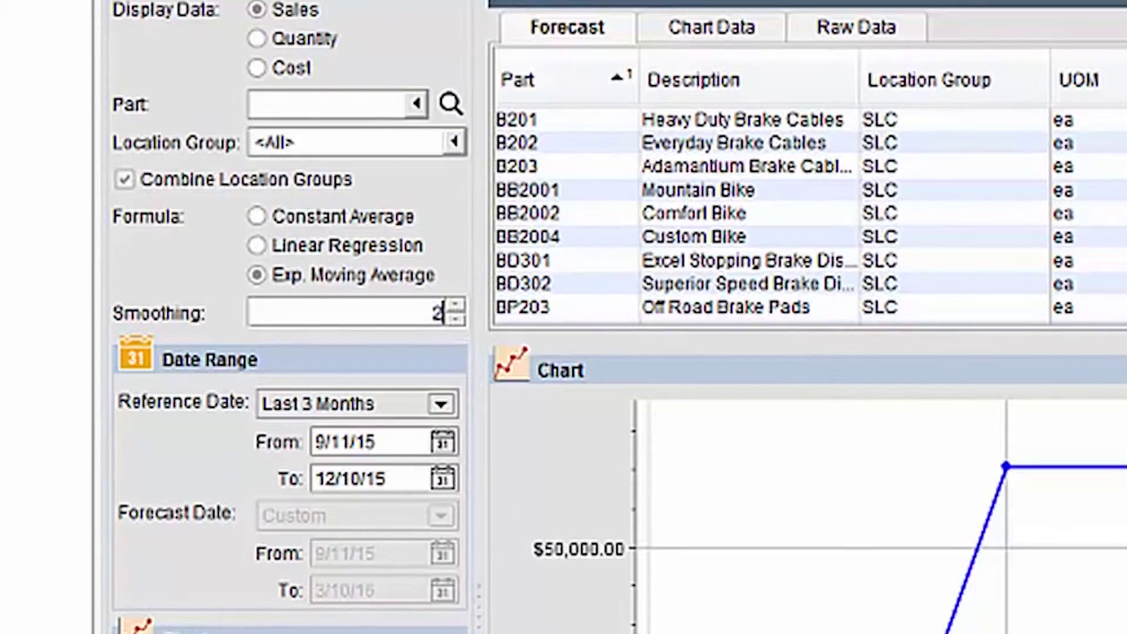
left_click(261, 212)
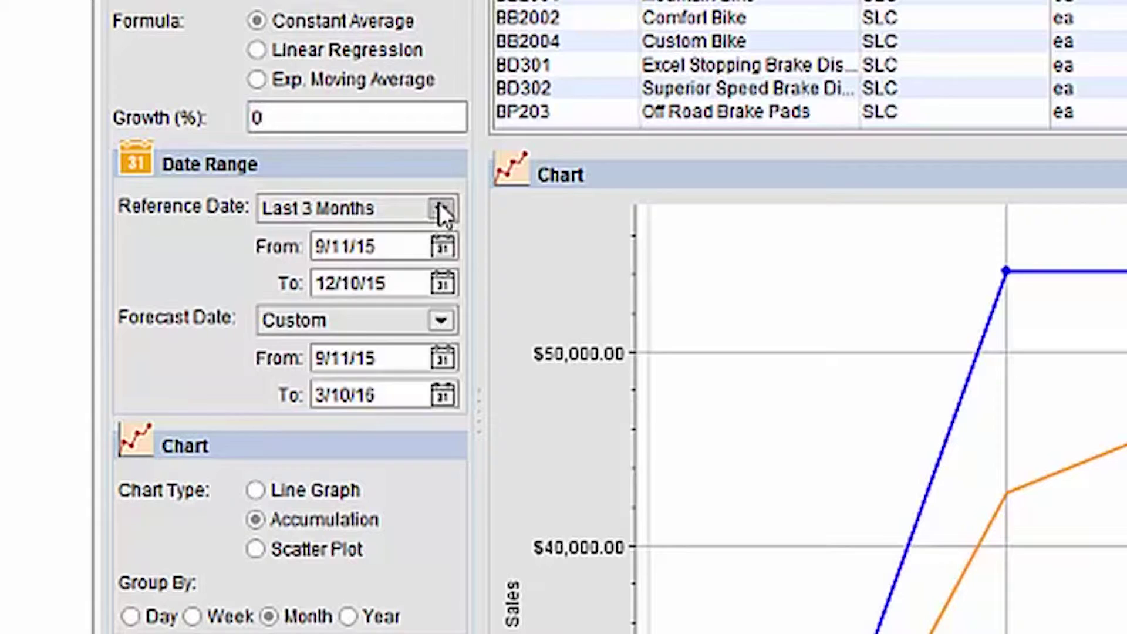
left_click(439, 205)
scroll(369, 344, "up", 3)
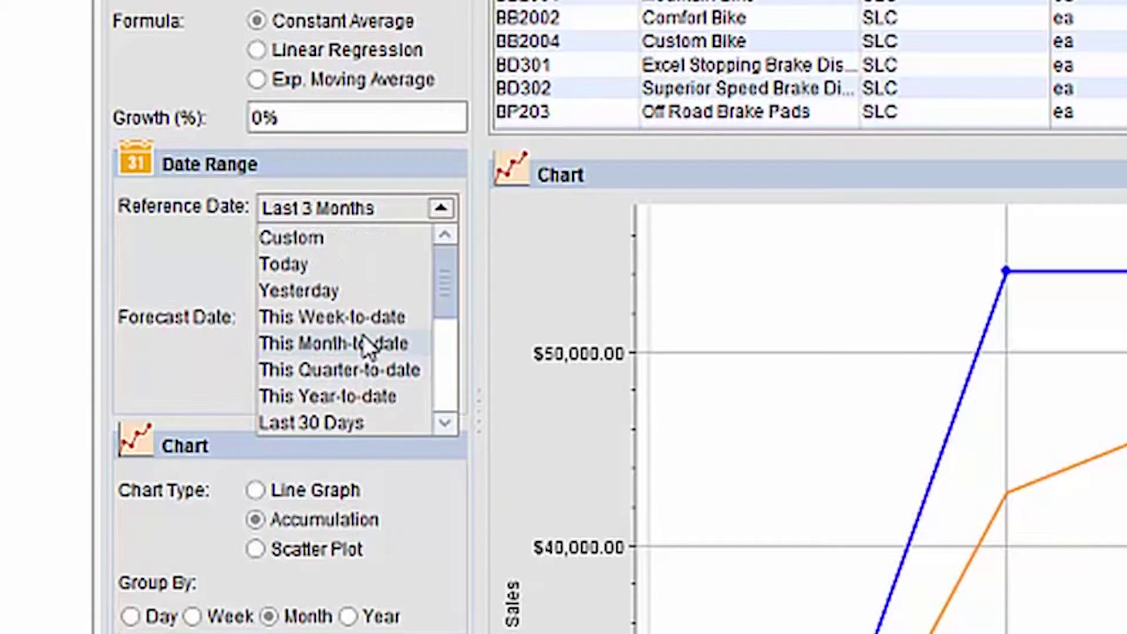
scroll(368, 345, "down", 2)
scroll(368, 345, "down", 1)
left_click(175, 262)
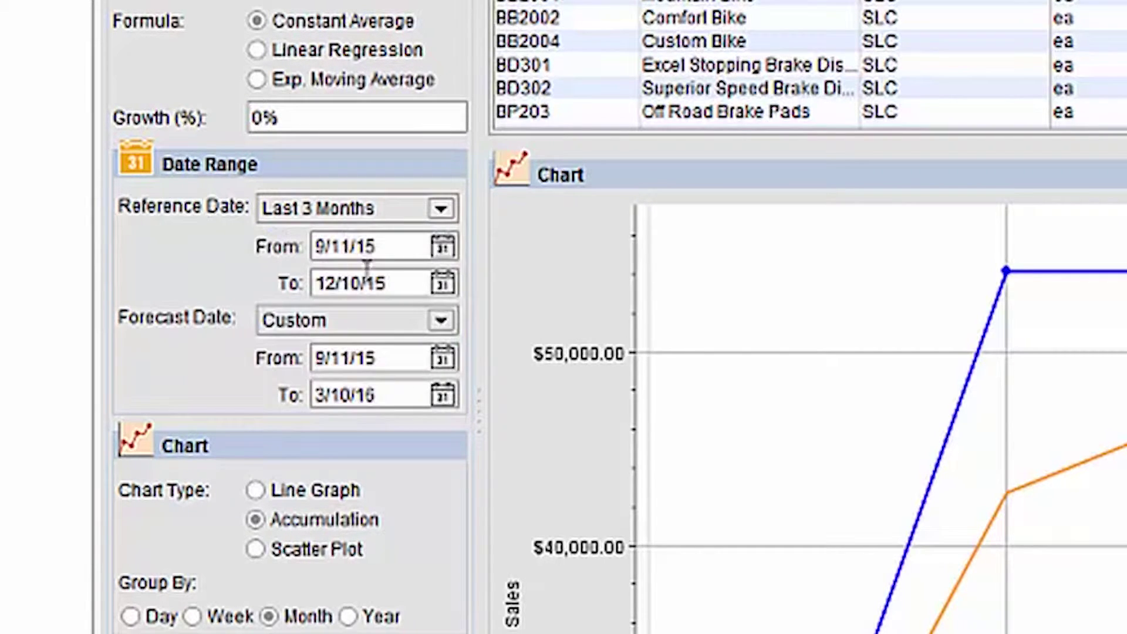
left_click(442, 247)
left_click(442, 249)
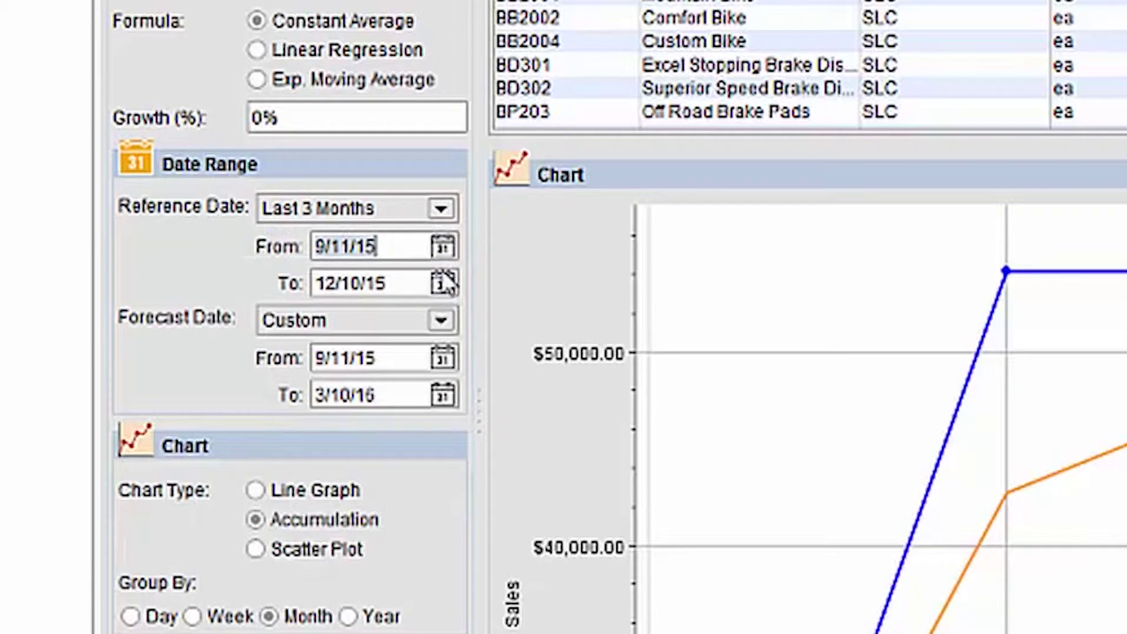
left_click(442, 284)
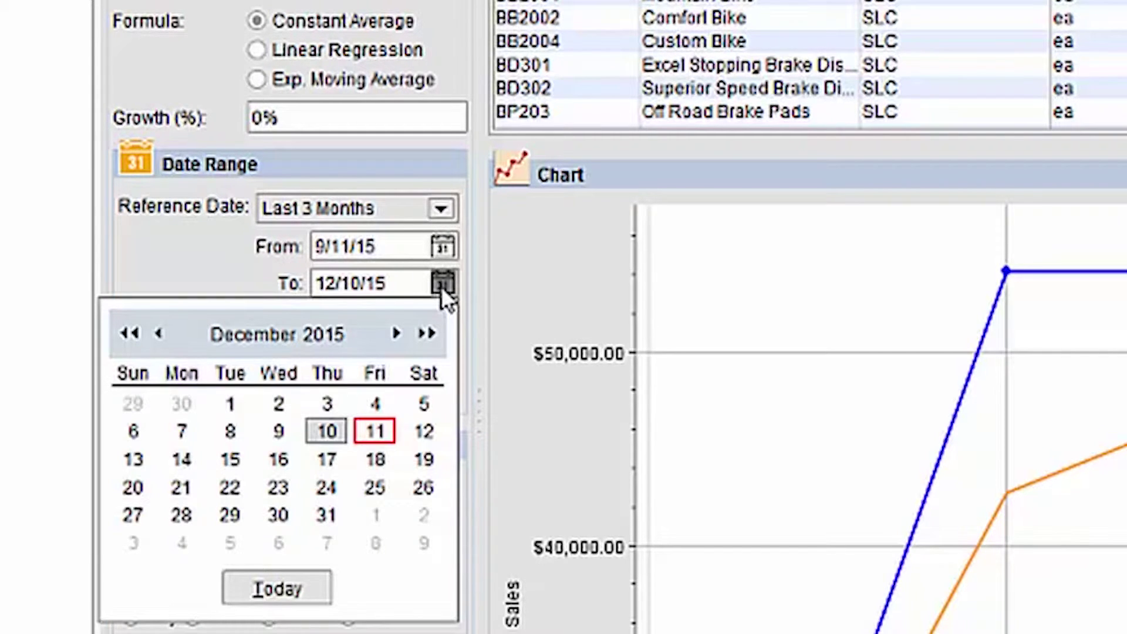
left_click(441, 286)
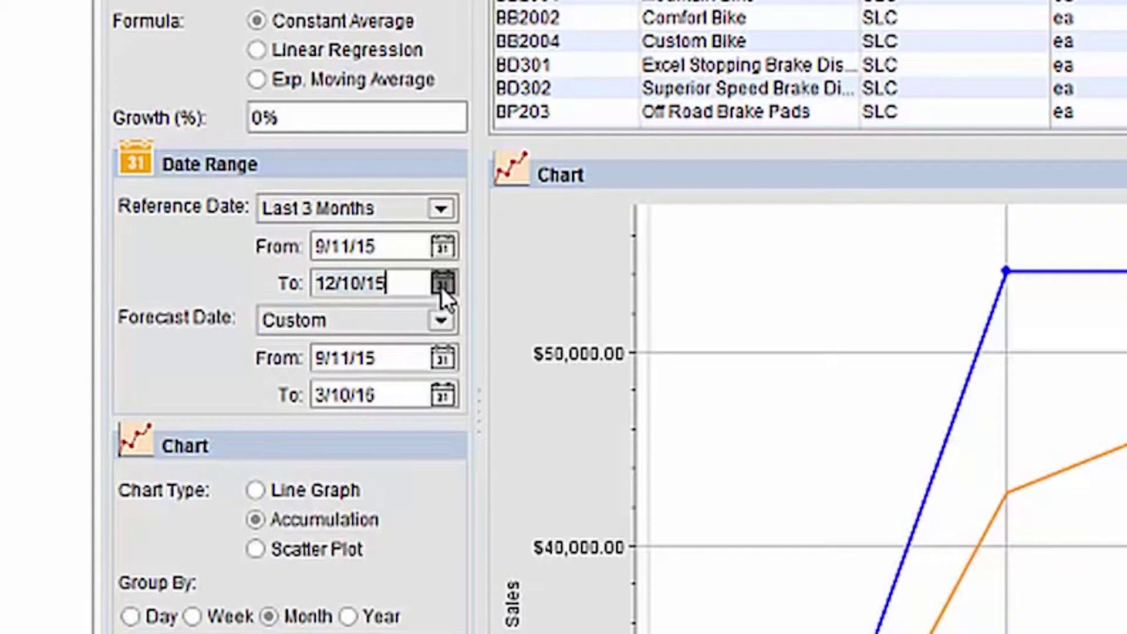
left_click(445, 318)
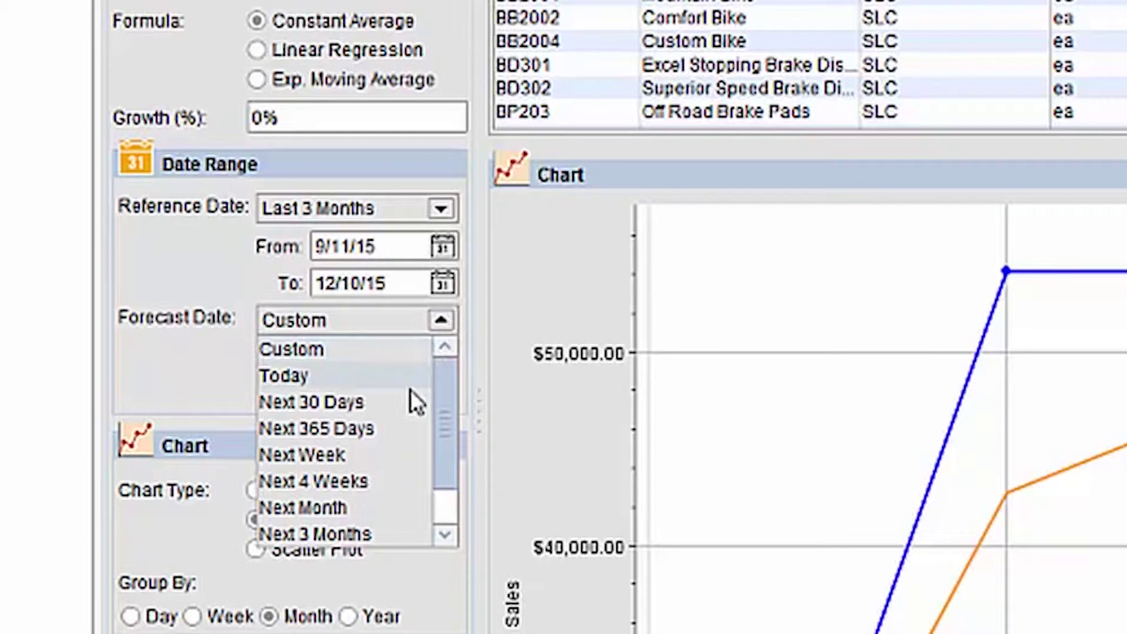
scroll(405, 405, "down", 1)
scroll(385, 438, "up", 1)
left_click(241, 387)
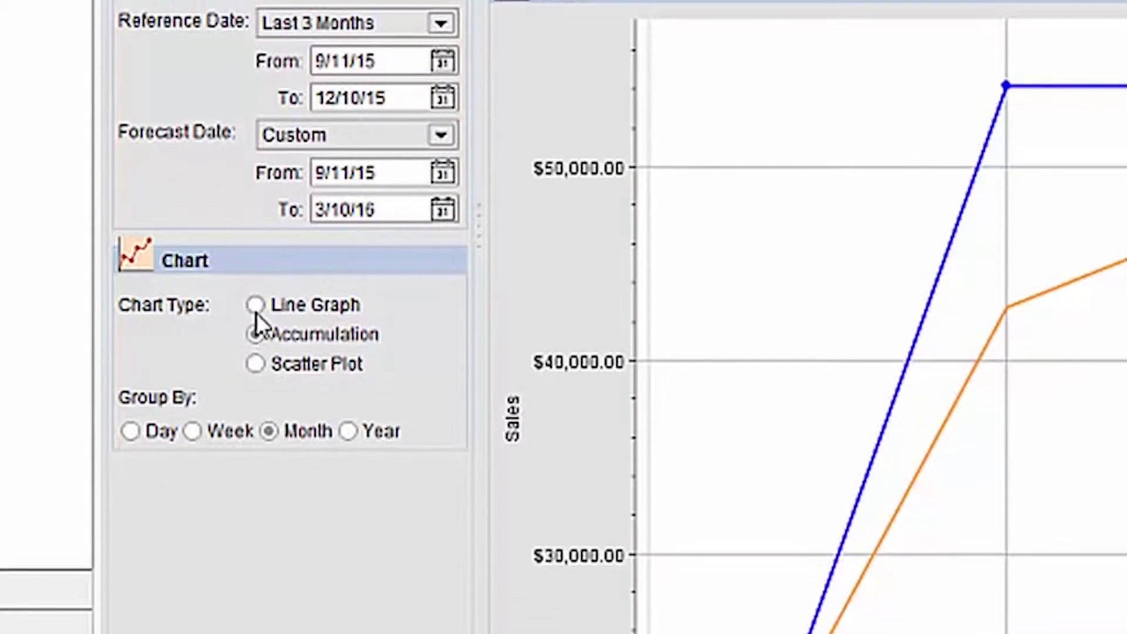
left_click(258, 295)
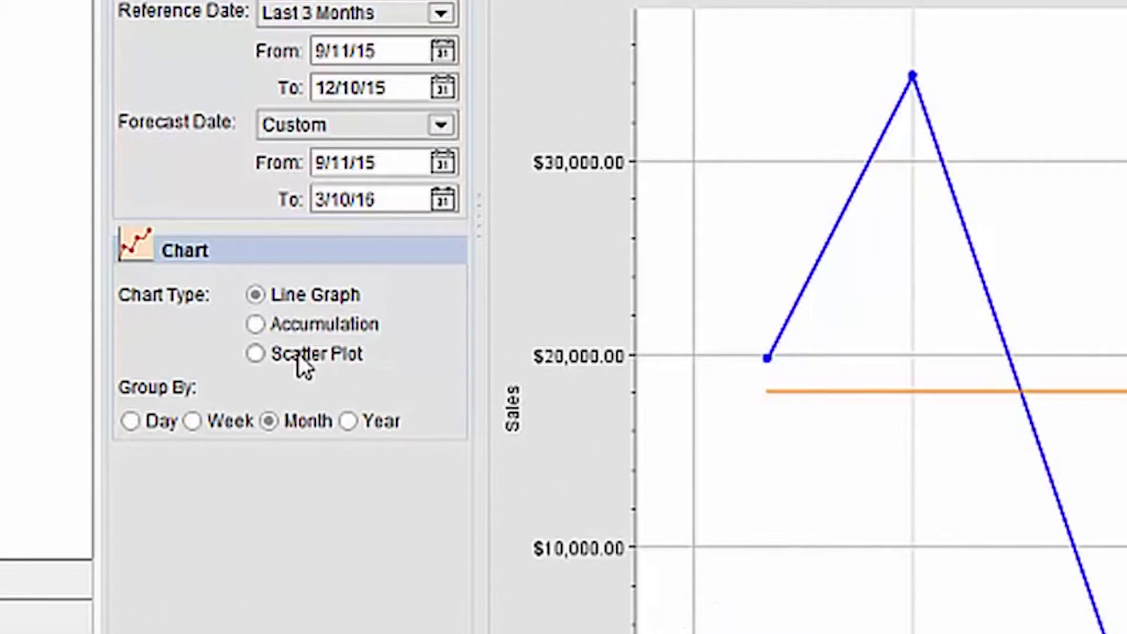
left_click(298, 353)
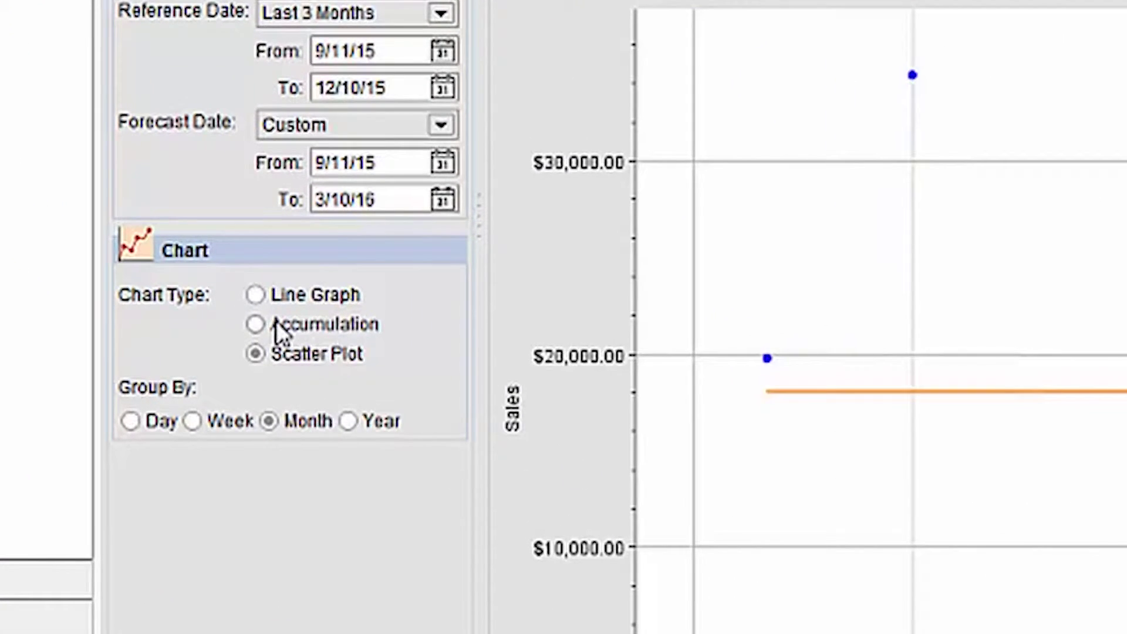
left_click(275, 327)
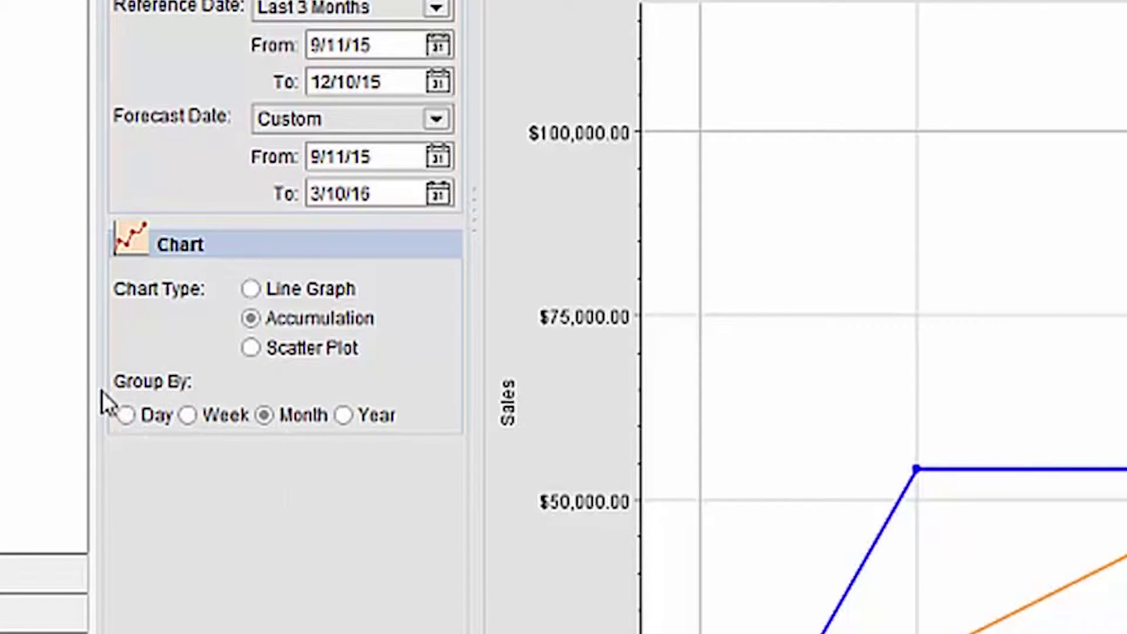
left_click(189, 415)
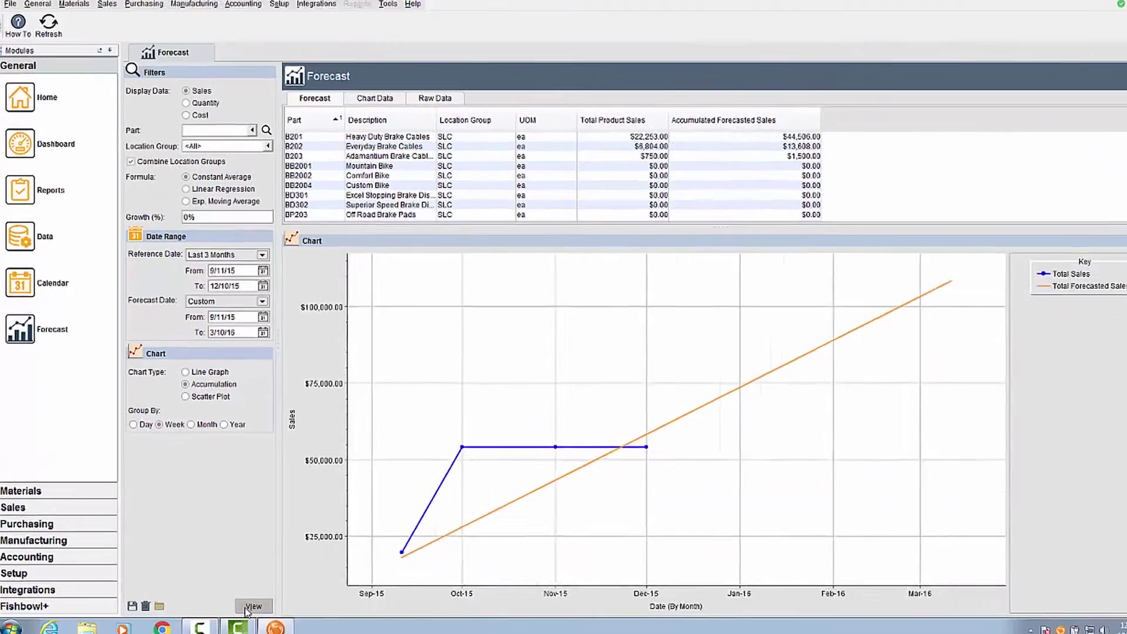
left_click(245, 609)
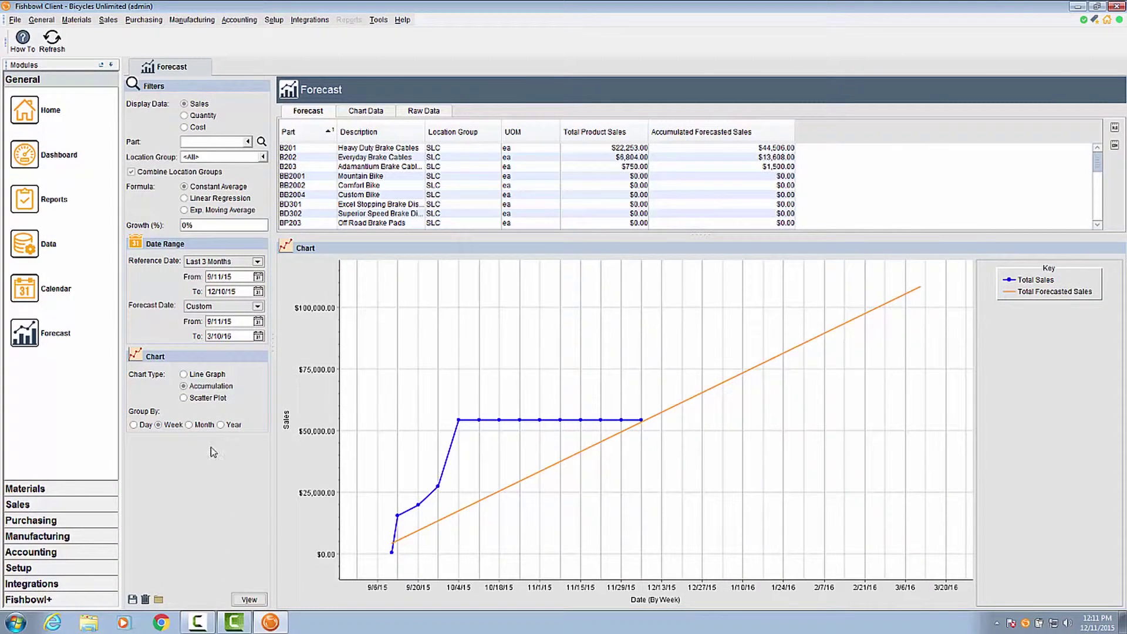
left_click(133, 425)
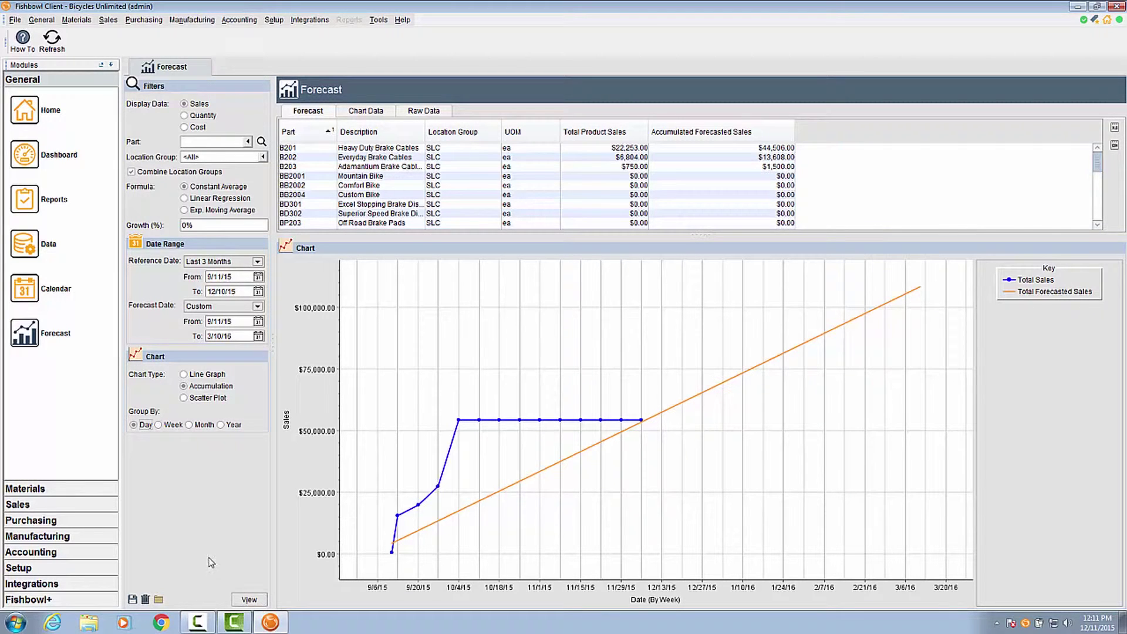
left_click(245, 600)
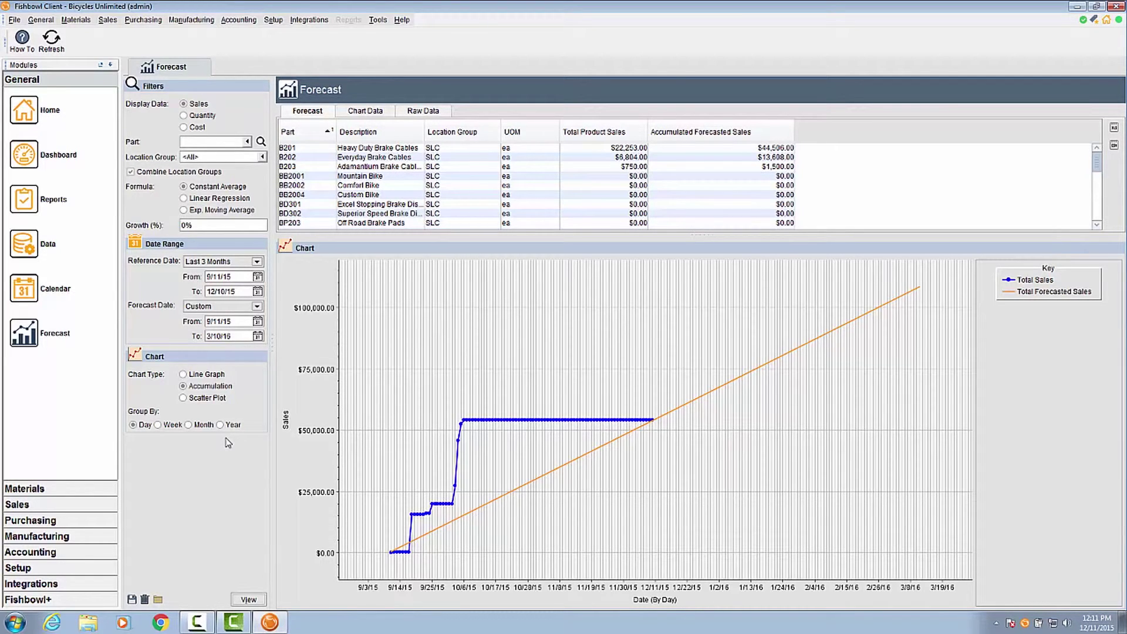
left_click(189, 425)
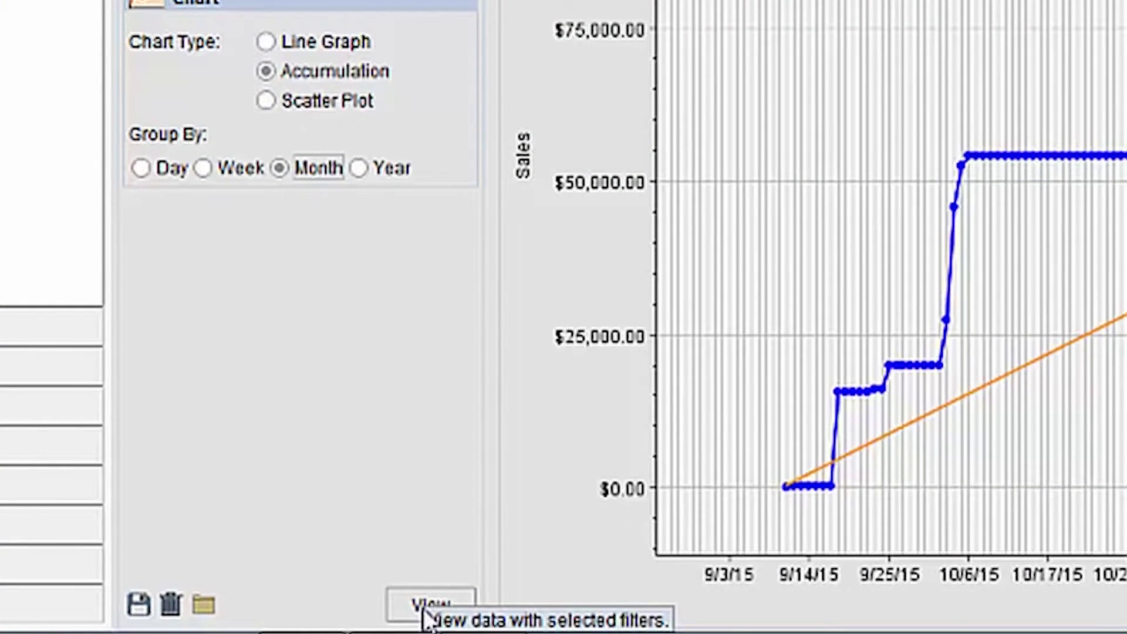
left_click(419, 610)
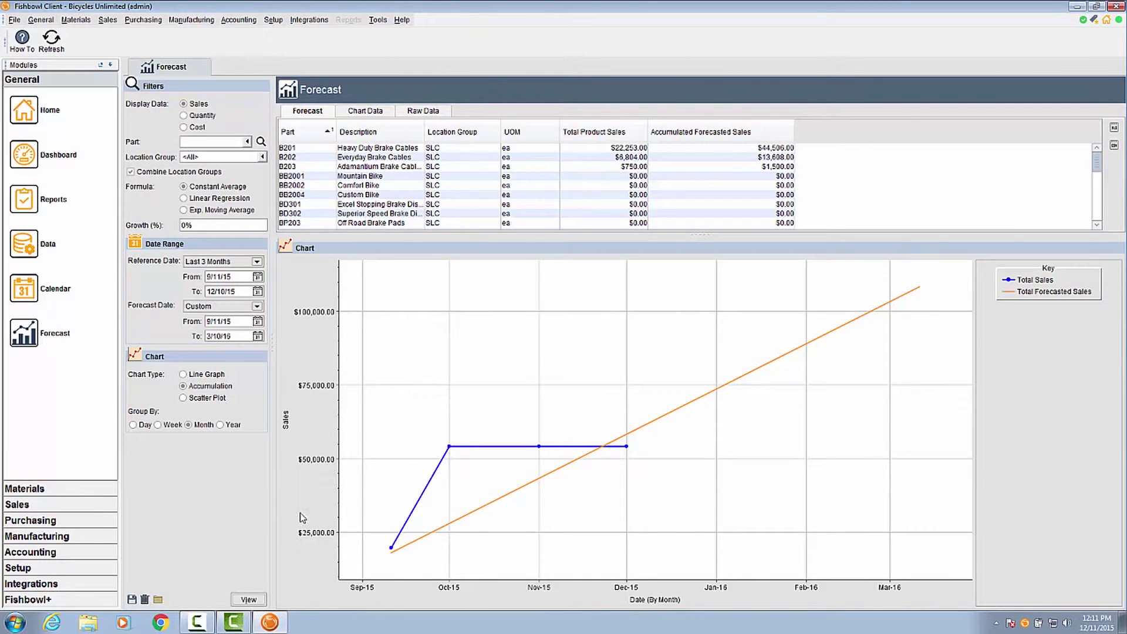
- Zoom and pan the chart, review the Chart Data and Raw Data tabs, and return to Forecast
scroll(622, 392, "down", 3)
scroll(622, 392, "up", 3)
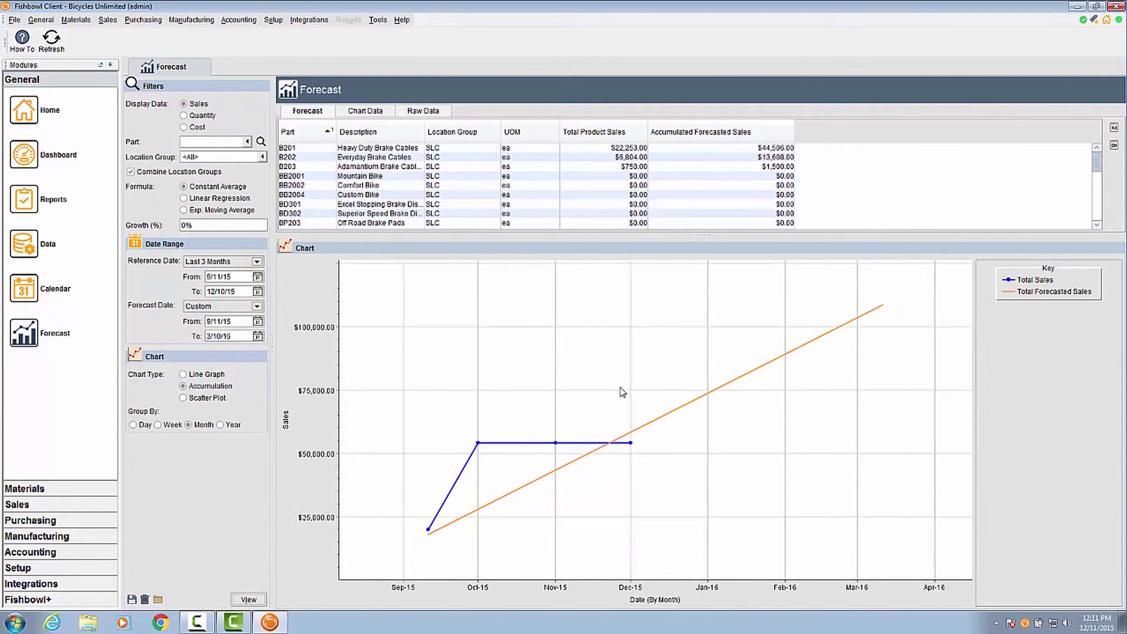
mouse_move(594, 397)
left_mouse_down()
mouse_move(740, 397)
mouse_move(600, 391)
left_mouse_up()
mouse_move(555, 441)
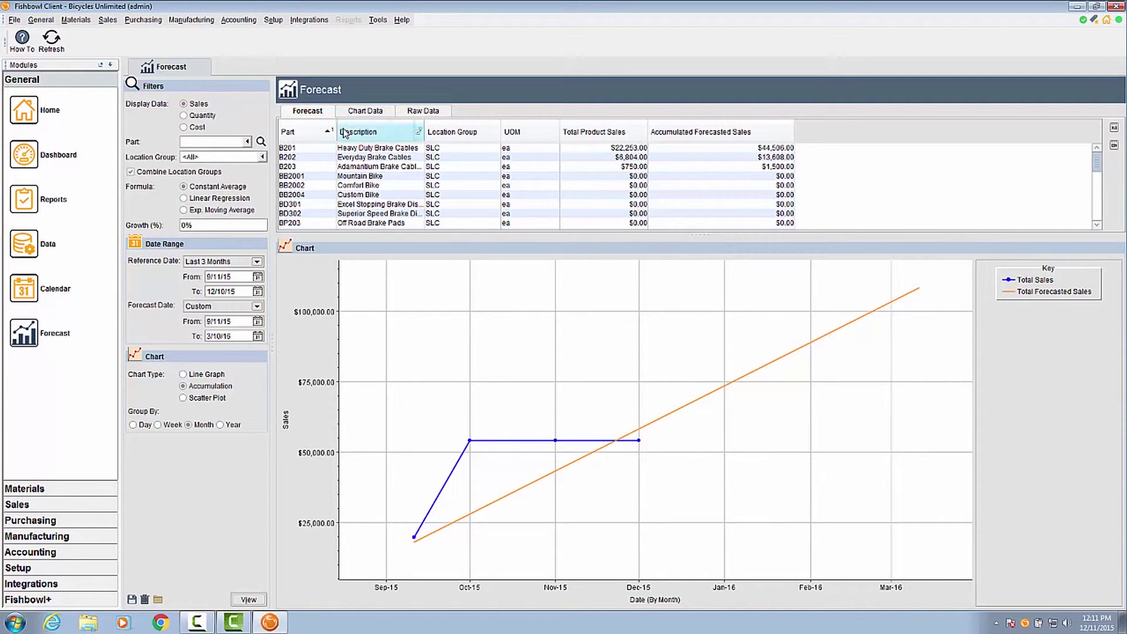
left_click(357, 111)
left_click(424, 111)
left_click(307, 111)
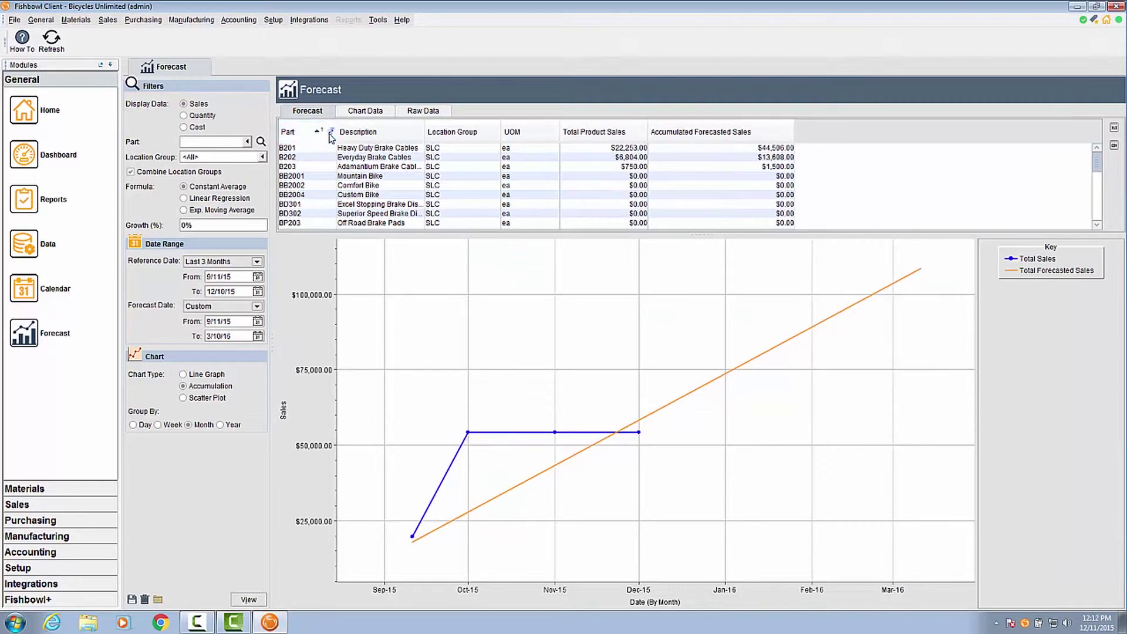
- Hide the Part column in the per-part forecast table using its header menu
left_click(331, 131)
scroll(297, 182, "down", 2)
left_click(310, 241)
mouse_move(289, 131)
left_mouse_down()
mouse_move(380, 135)
mouse_move(293, 132)
left_mouse_up()
right_click(309, 132)
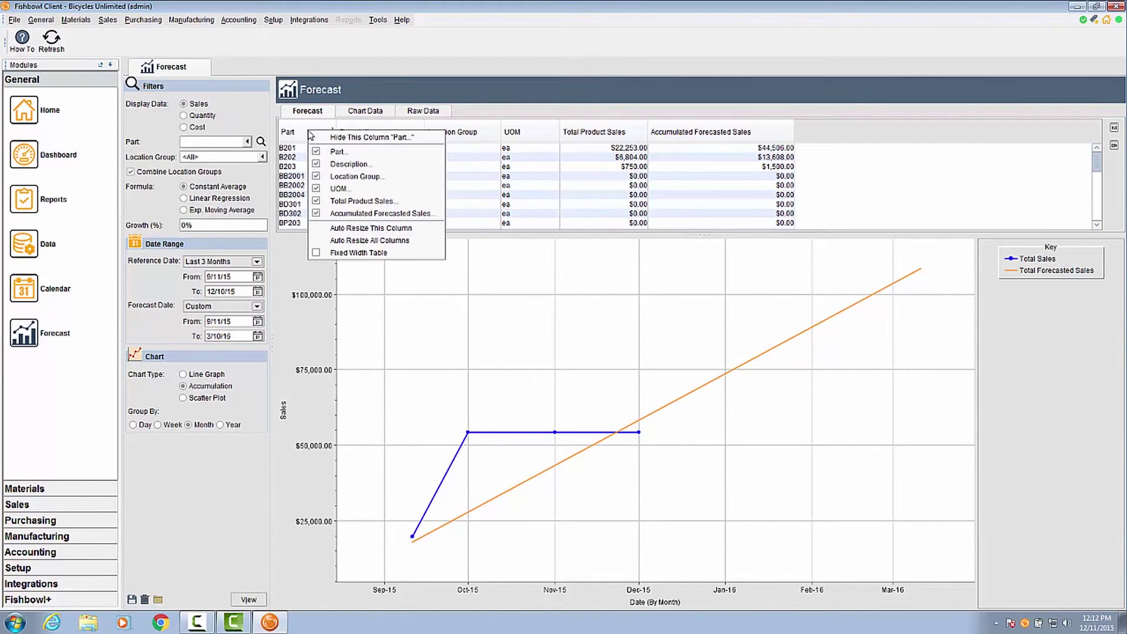
left_click(372, 139)
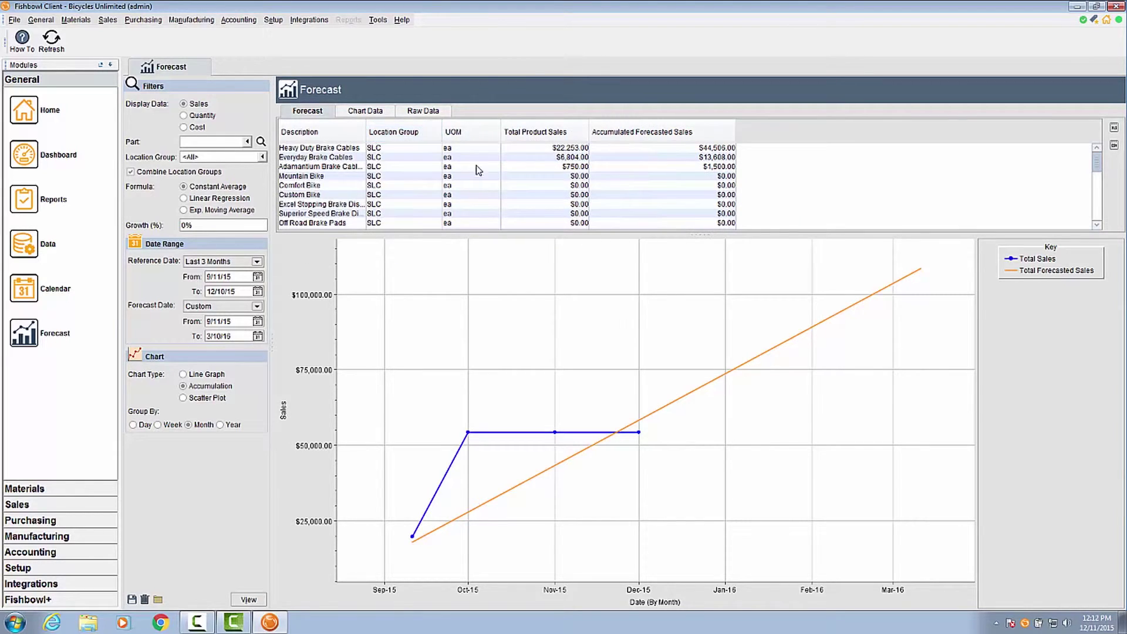
left_click(401, 21)
- Open the Fishbowl wiki from Help Contents and search for 'Forecast'
left_click(418, 59)
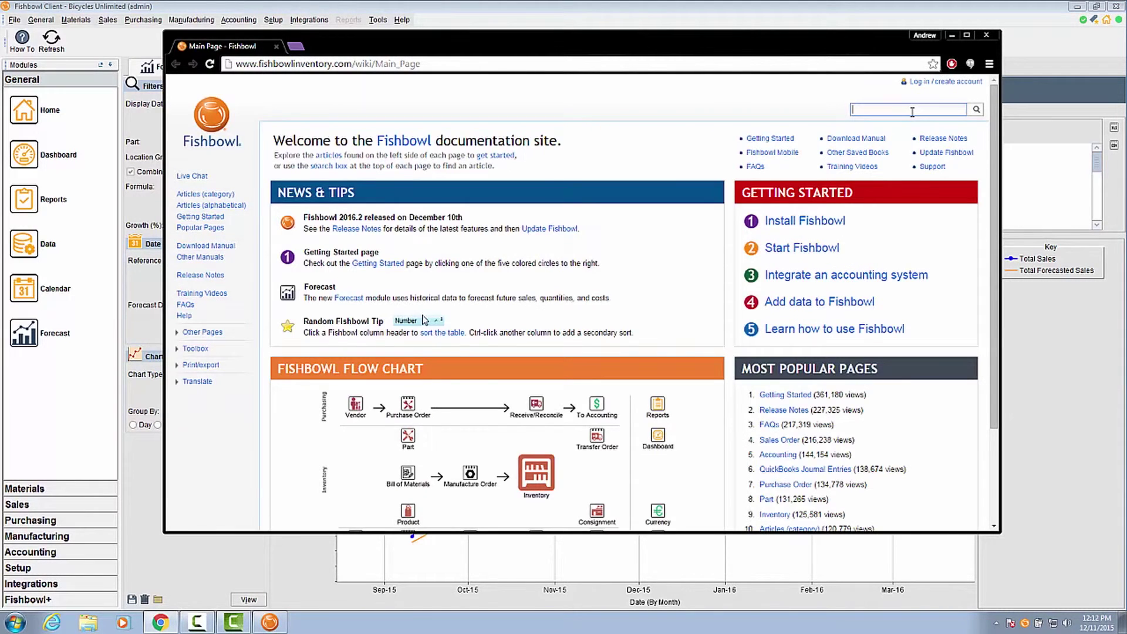
type("Forecast")
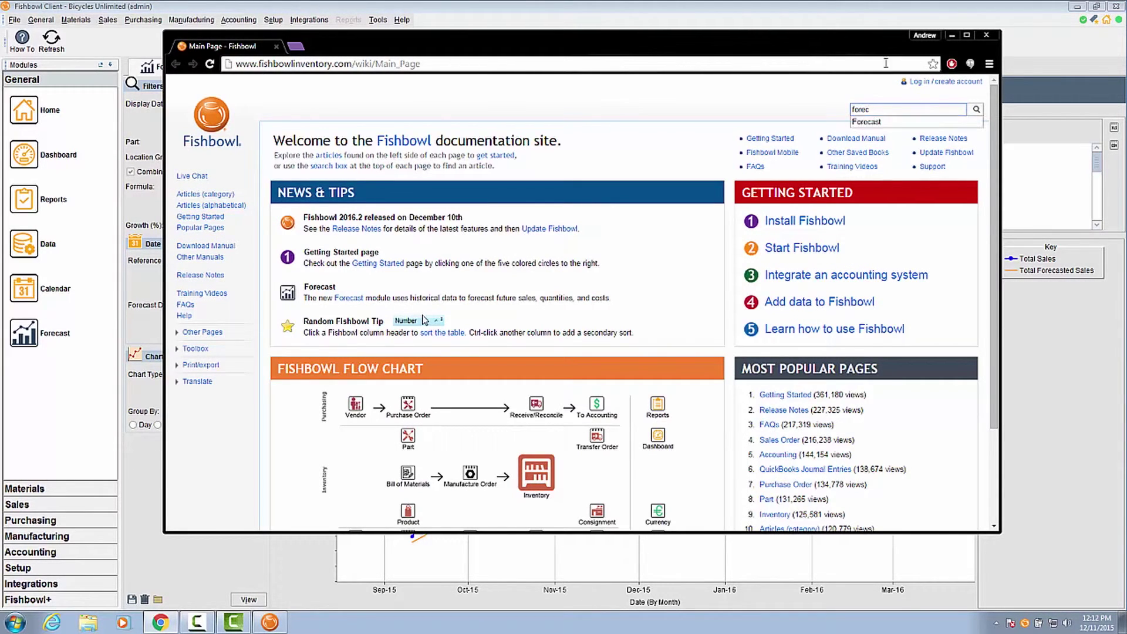
key("Return")
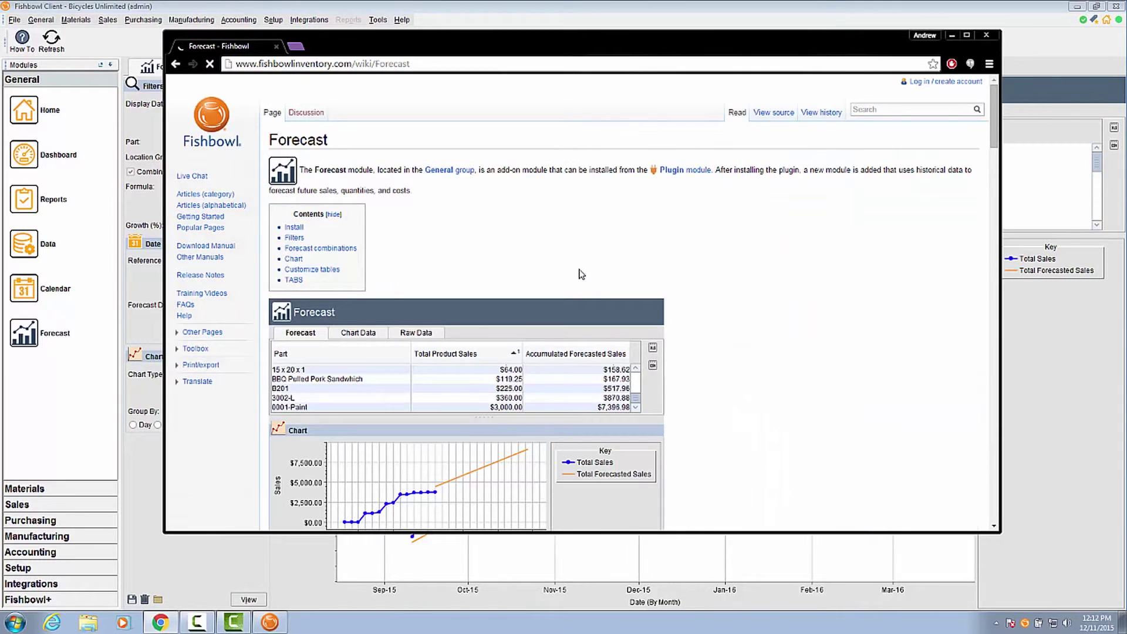